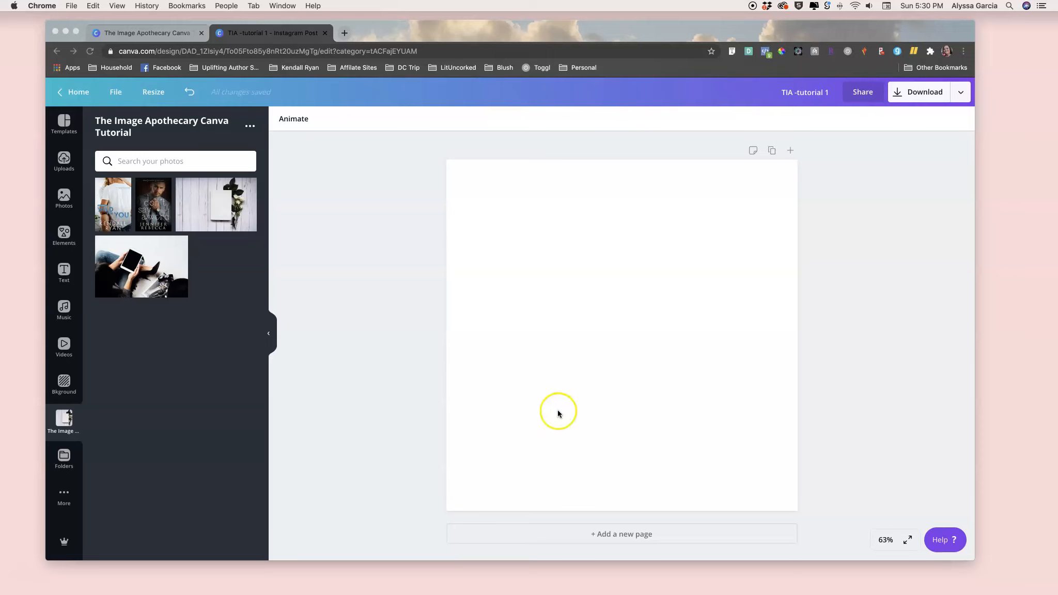
# - Add the photo of hands holding a tablet to the page and enlarge it to fill the square design
pyautogui.click(147, 273)
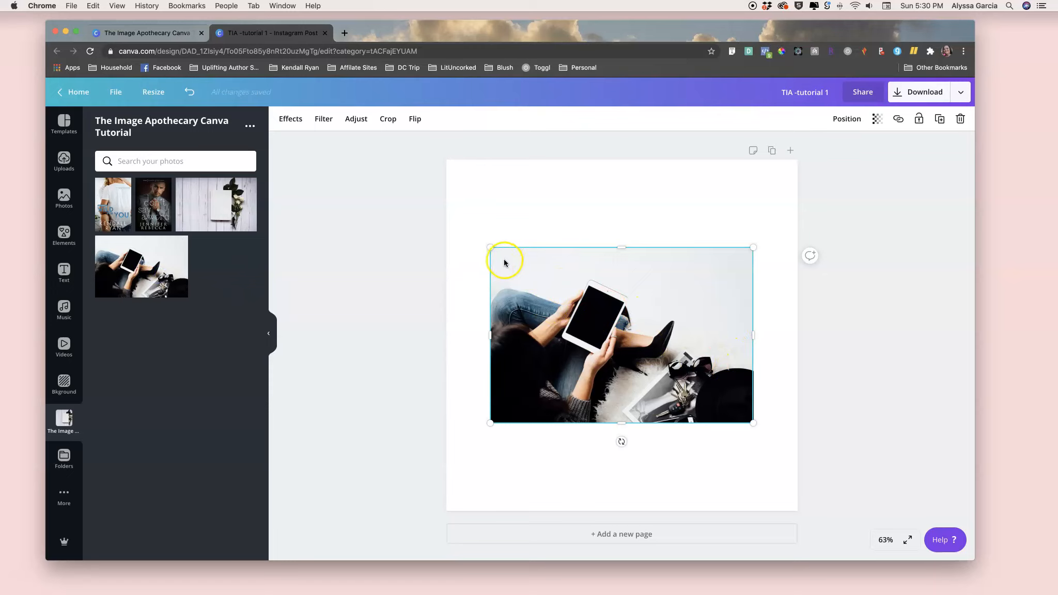
pyautogui.moveTo(622, 442)
pyautogui.mouseDown()
pyautogui.moveTo(635, 439)
pyautogui.moveTo(625, 444)
pyautogui.mouseUp()
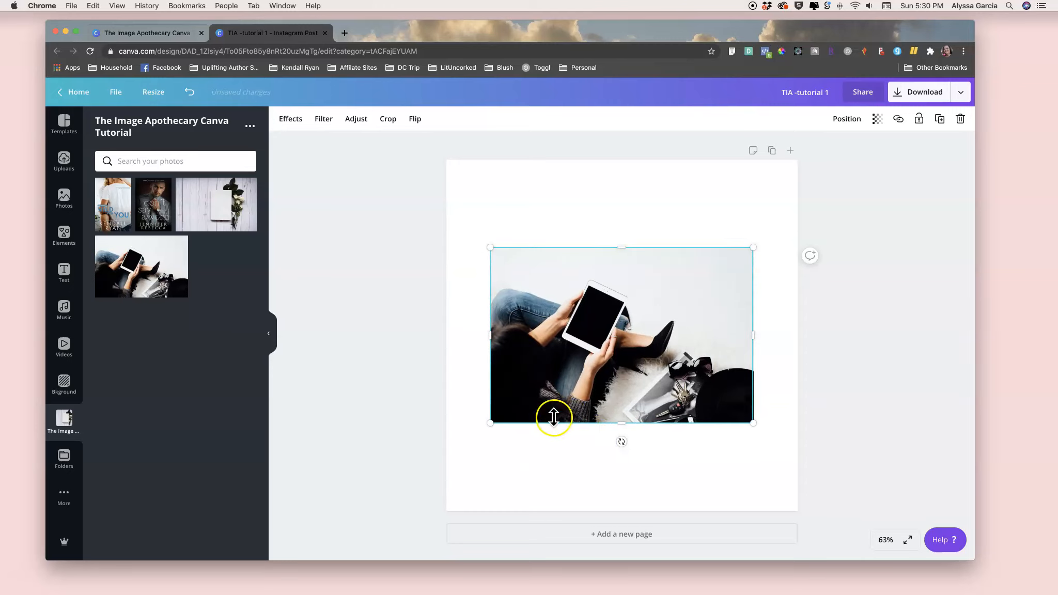
pyautogui.moveTo(491, 423); pyautogui.dragTo(367, 514)
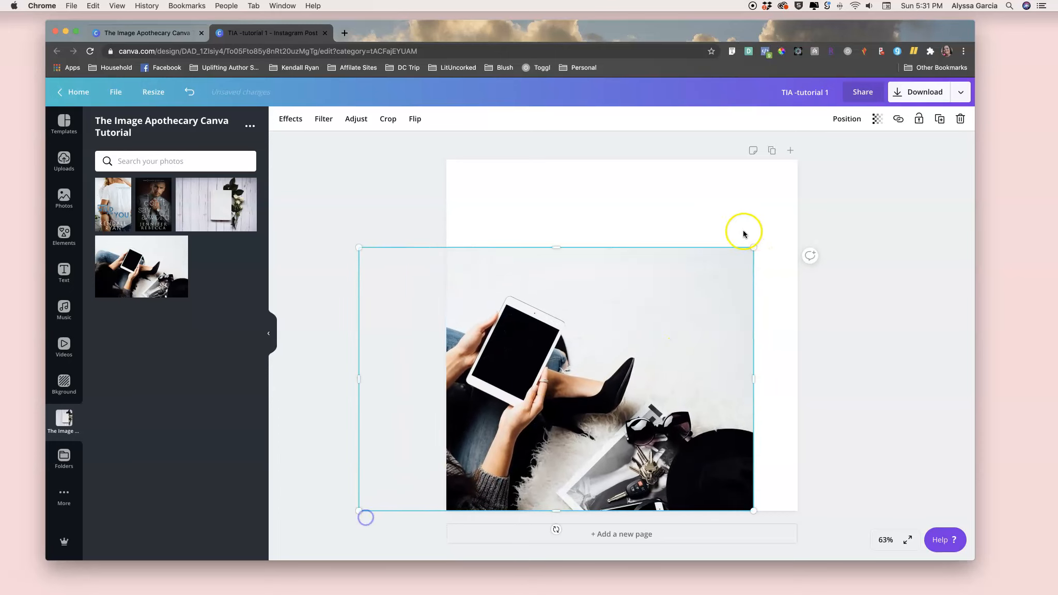
pyautogui.moveTo(752, 247); pyautogui.dragTo(898, 185)
pyautogui.moveTo(657, 272); pyautogui.dragTo(688, 278)
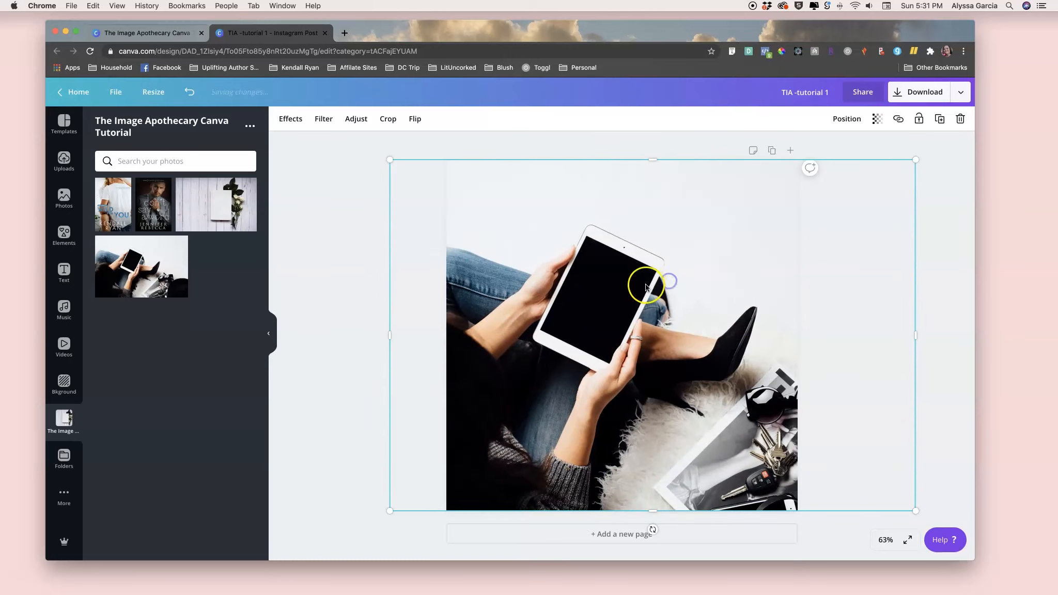
# - Reposition the tablet photo within its frame using crop mode and apply the change
pyautogui.doubleClick(648, 285)
pyautogui.doubleClick(646, 285)
pyautogui.doubleClick(647, 286)
pyautogui.click(345, 180)
pyautogui.doubleClick(470, 185)
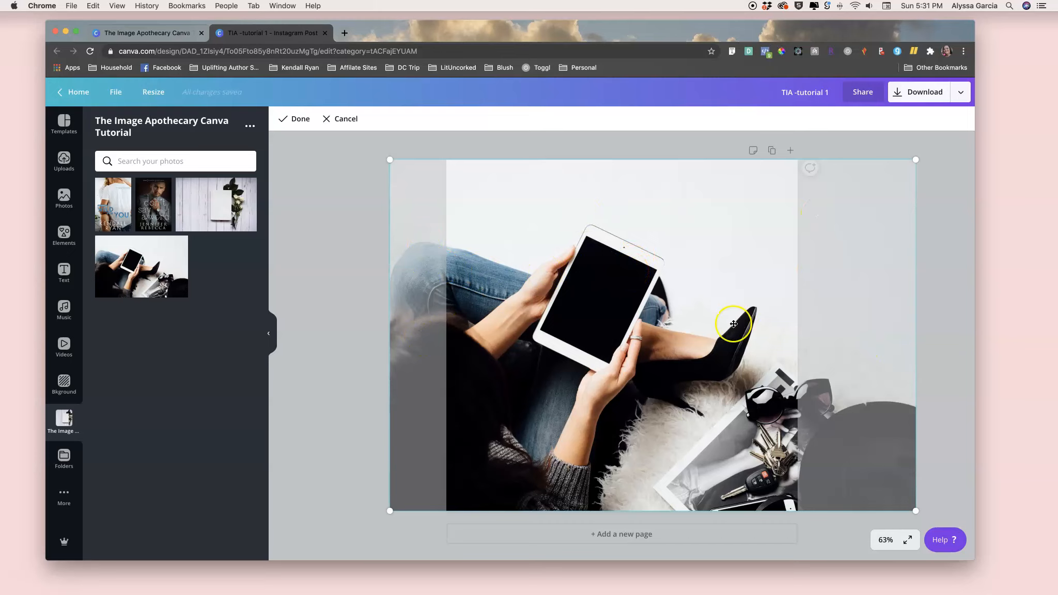
pyautogui.moveTo(665, 307); pyautogui.dragTo(688, 307)
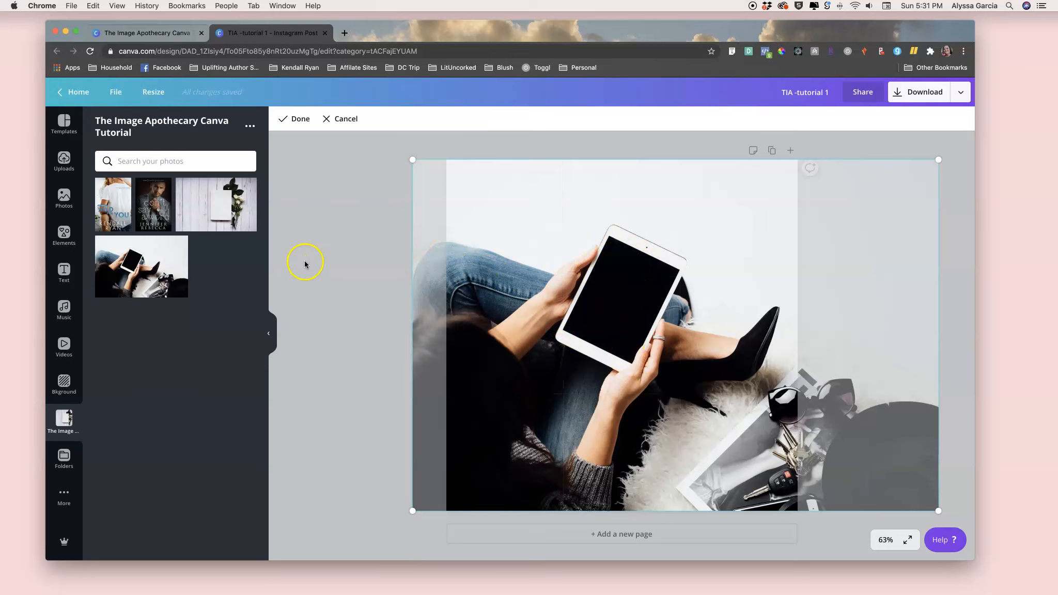
pyautogui.click(382, 264)
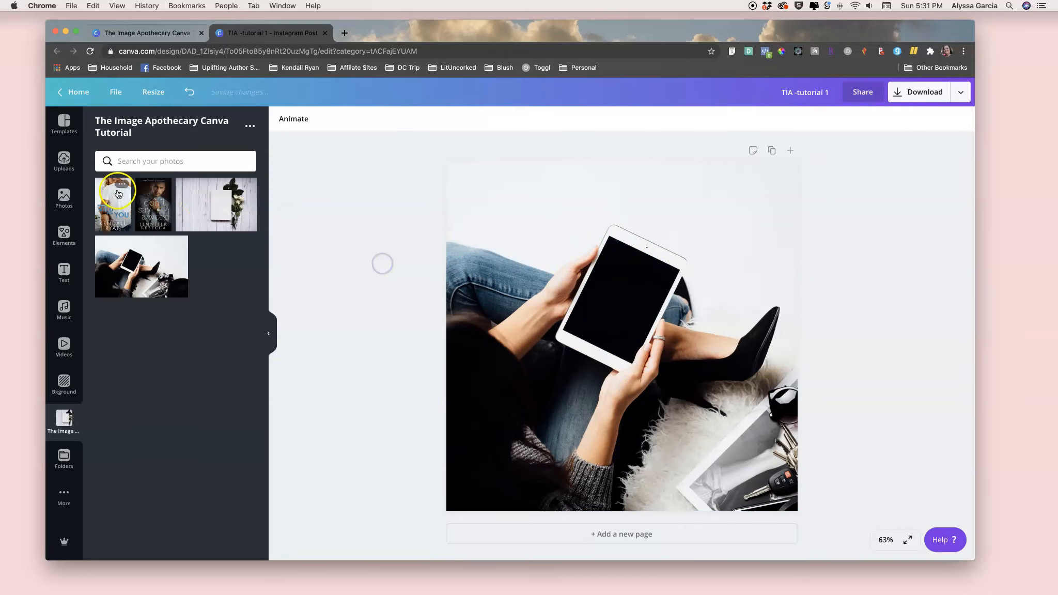
# - Add the Don't Say a Word book cover to the page and set its transparency to 53
pyautogui.click(146, 214)
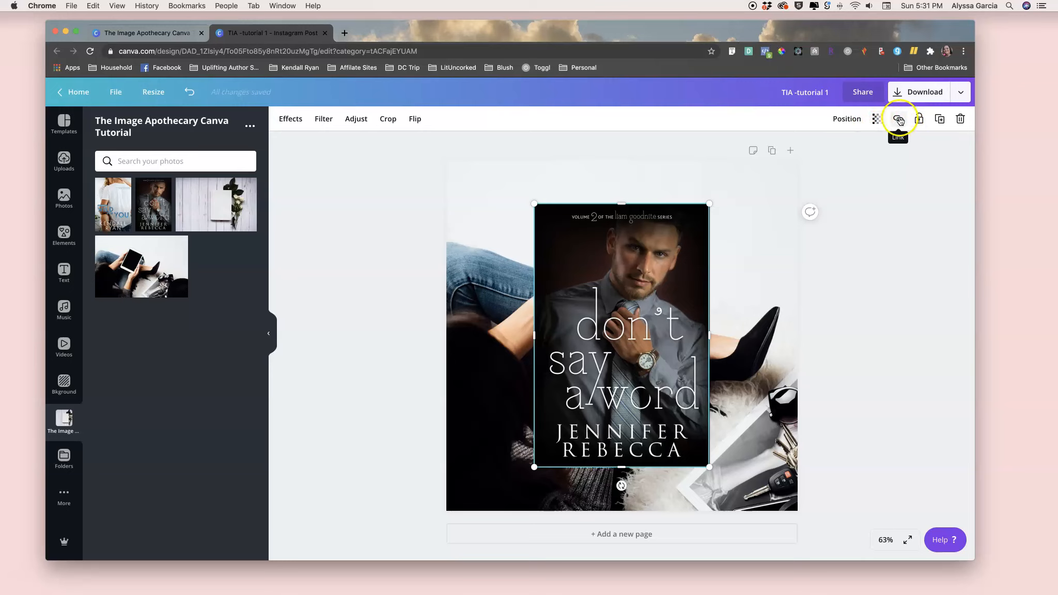
pyautogui.click(874, 121)
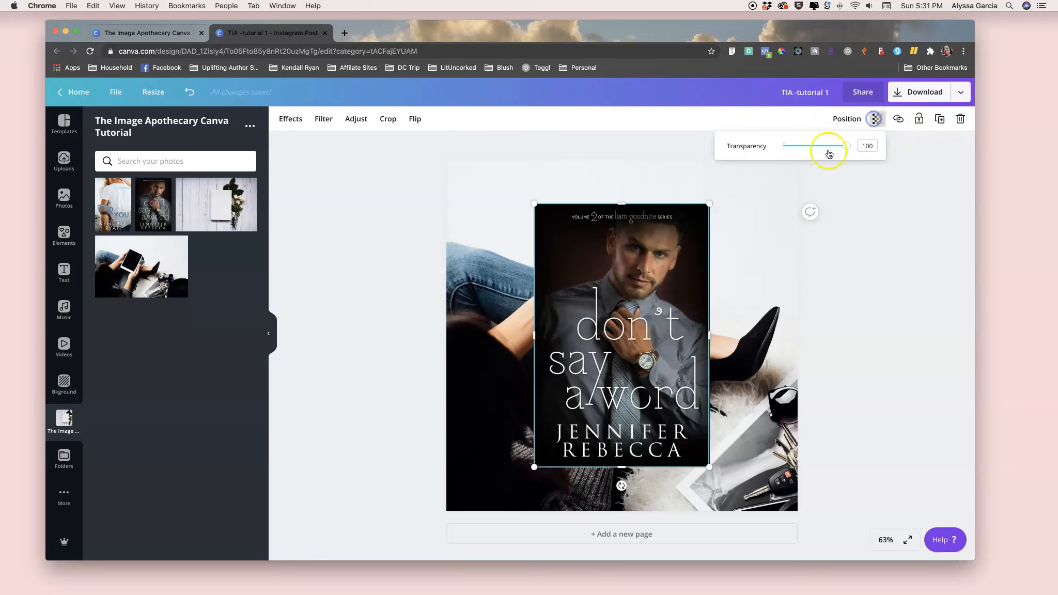
pyautogui.moveTo(848, 146); pyautogui.dragTo(818, 148)
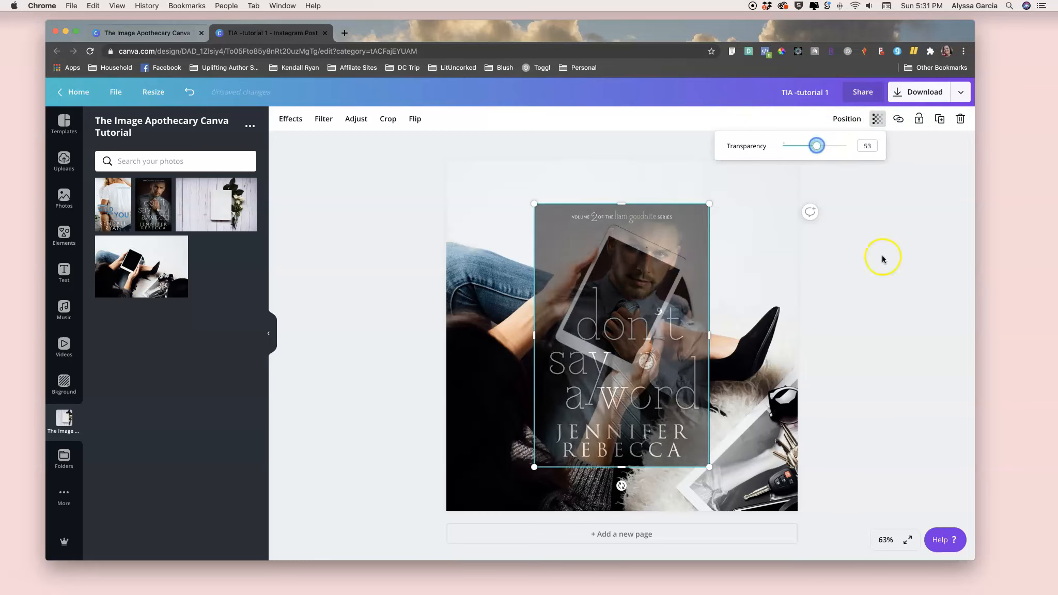
# - Shrink the semi-transparent cover and move it over the tablet's screen
pyautogui.moveTo(535, 203); pyautogui.dragTo(634, 350)
pyautogui.moveTo(674, 366); pyautogui.dragTo(587, 257)
pyautogui.moveTo(620, 289); pyautogui.dragTo(619, 279)
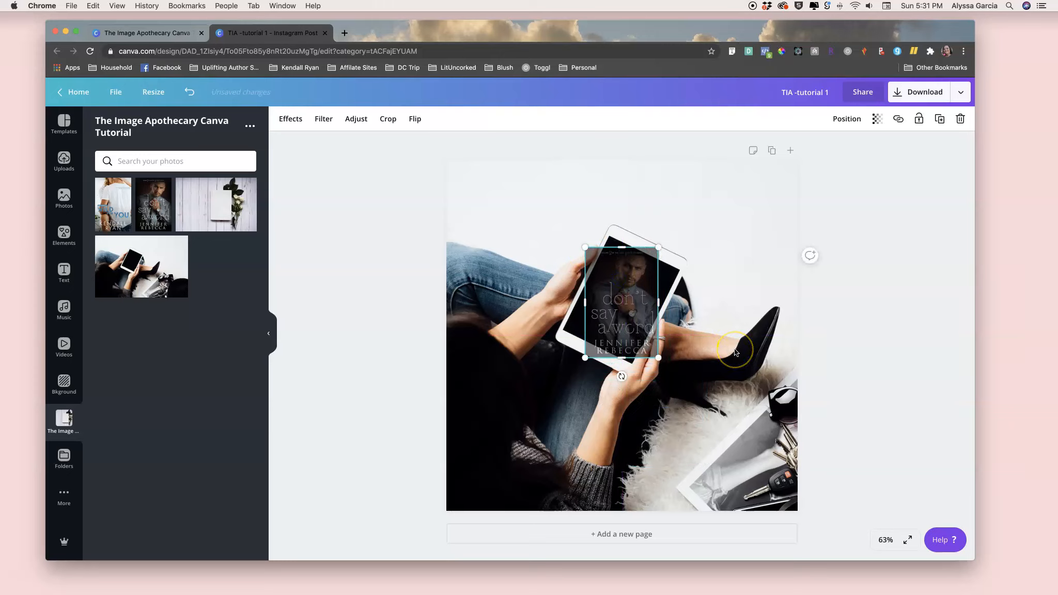
# - Rotate the cover to match the tilt of the tablet screen
pyautogui.click(885, 540)
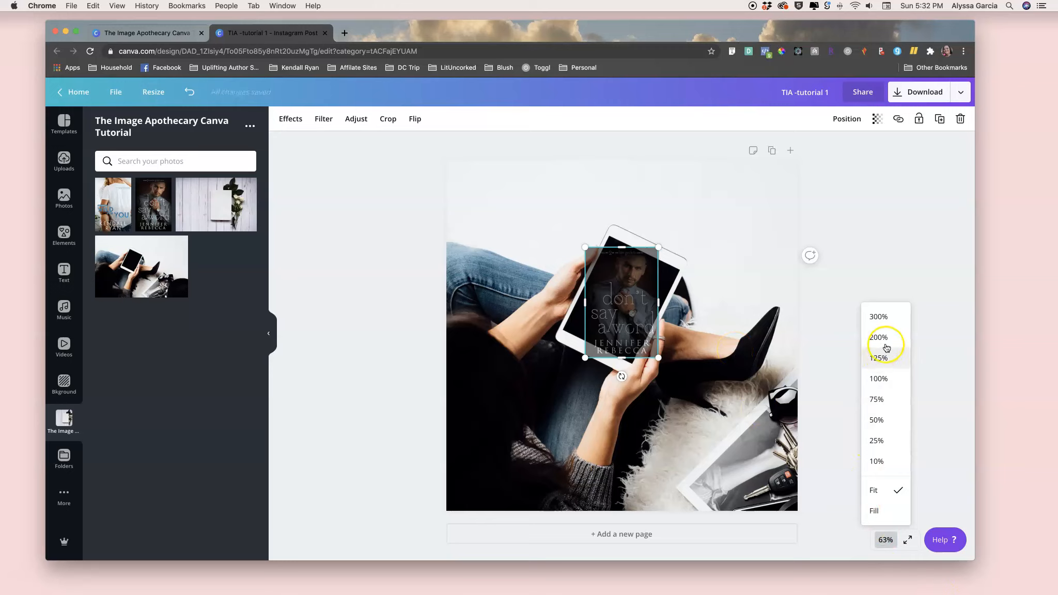
pyautogui.click(823, 345)
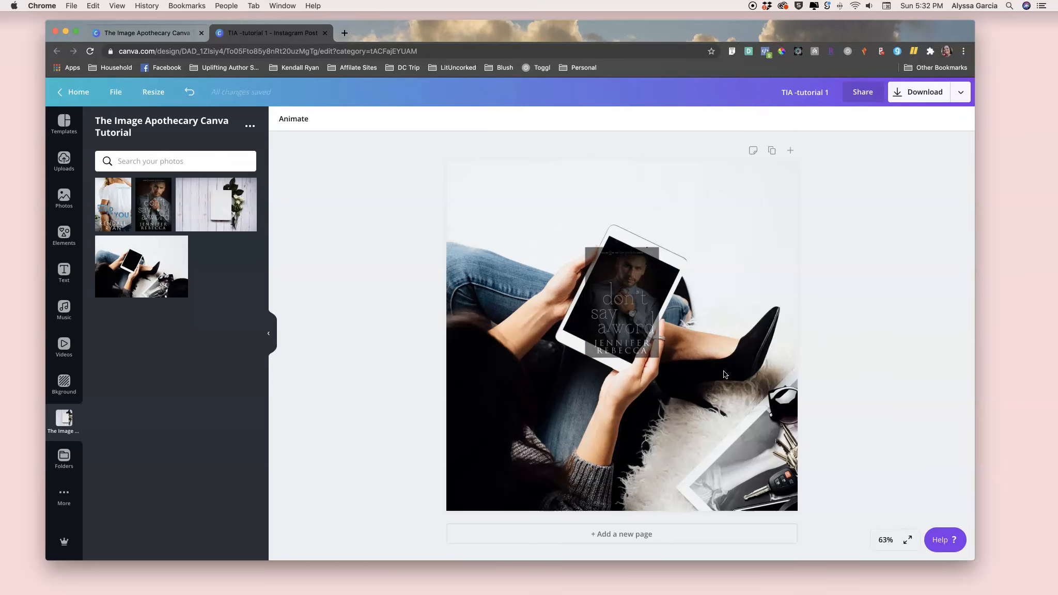
pyautogui.scroll(10, 724, 374)
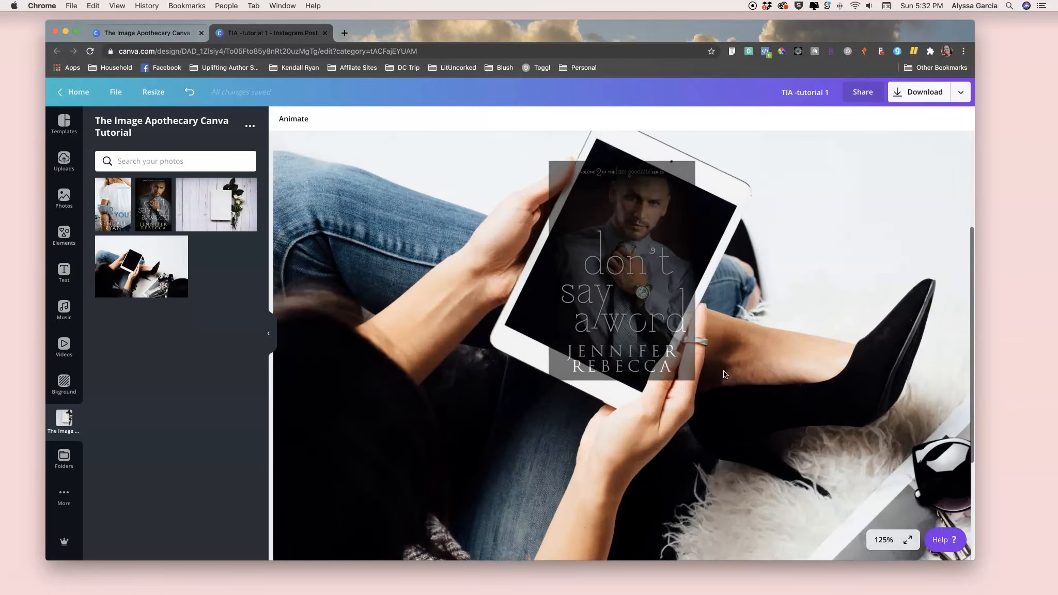
pyautogui.scroll(5, 724, 371)
pyautogui.scroll(3, 723, 371)
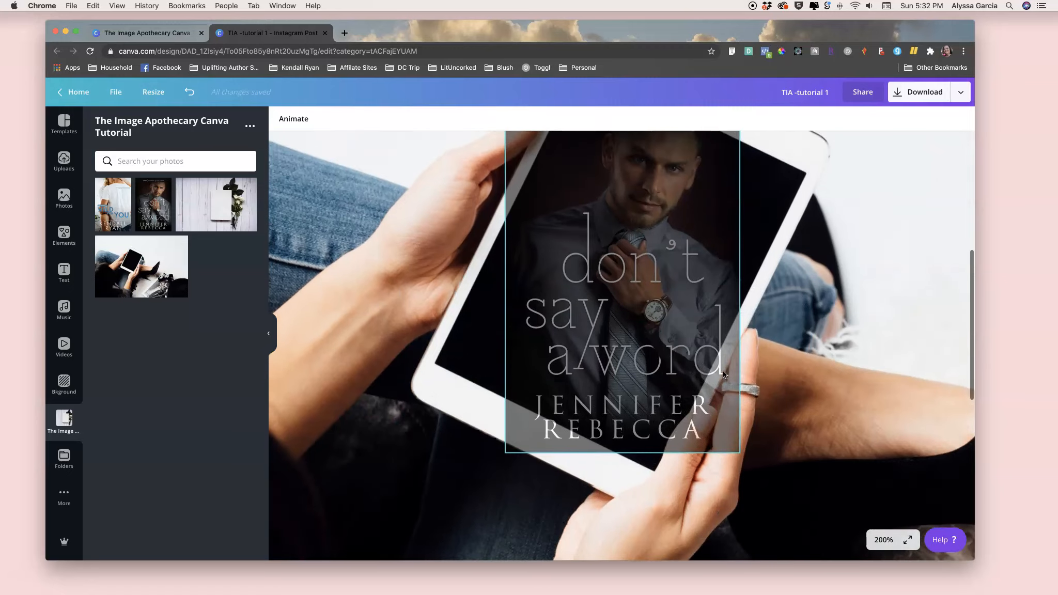
pyautogui.click(634, 457)
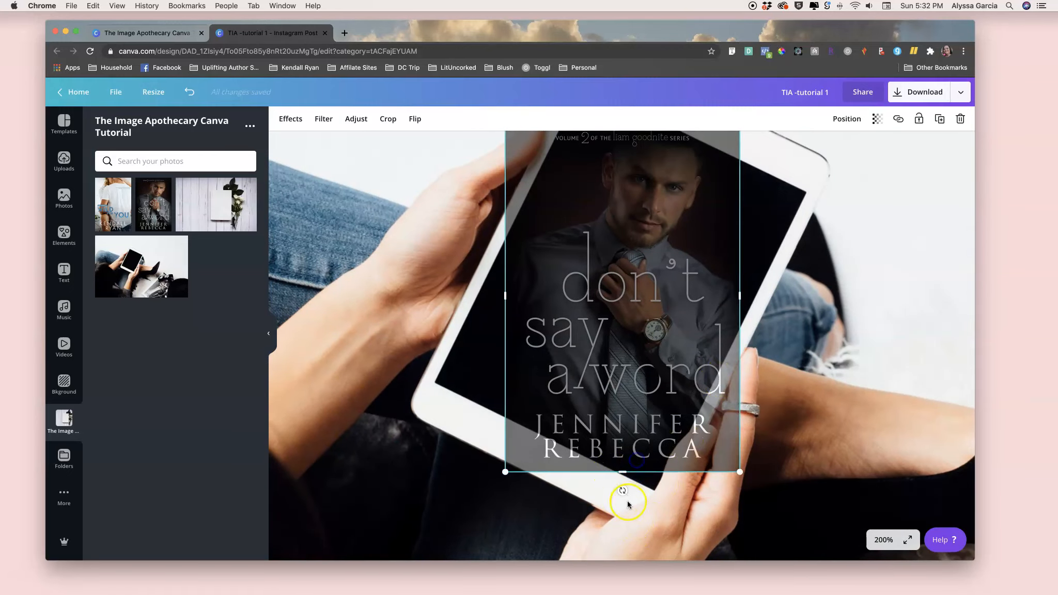
pyautogui.moveTo(623, 491); pyautogui.dragTo(541, 467)
pyautogui.scroll(2, 541, 467)
pyautogui.moveTo(652, 548); pyautogui.dragTo(649, 531)
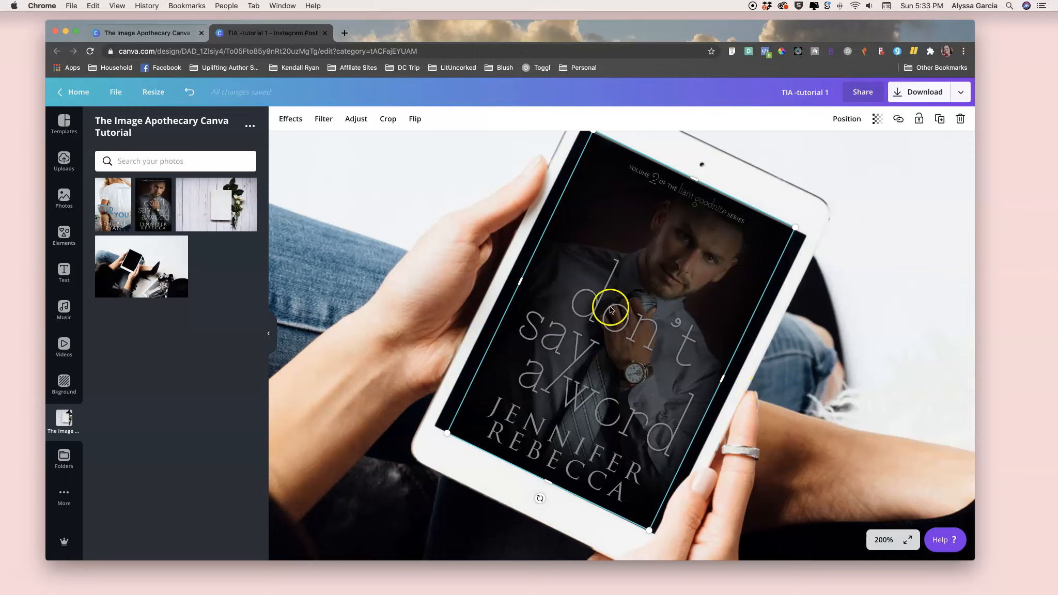
# - Resize and nudge the cover so its edges line up with the tablet screen
pyautogui.moveTo(587, 133); pyautogui.dragTo(593, 136)
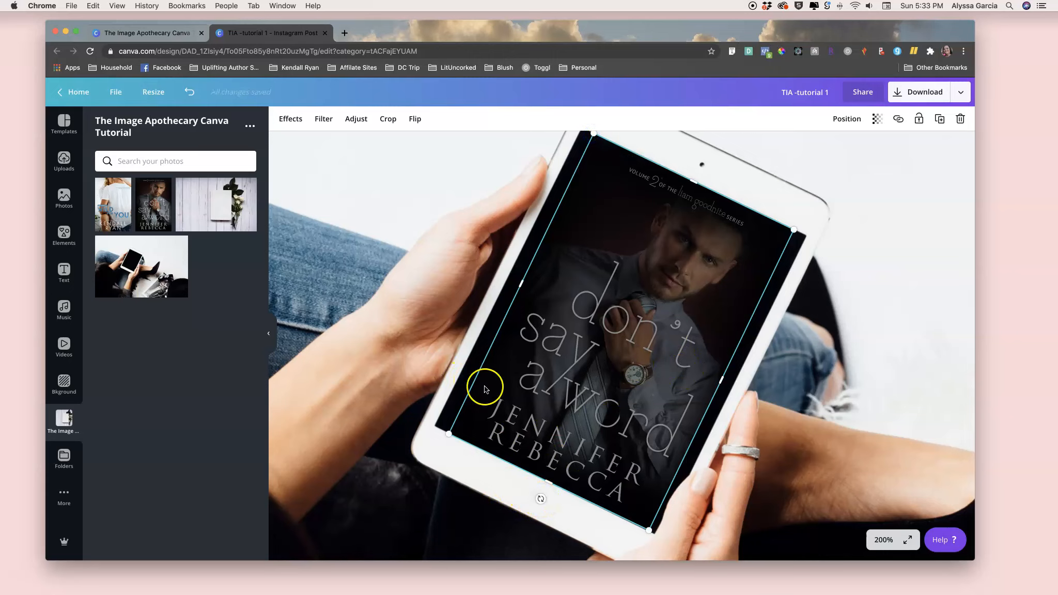
pyautogui.scroll(-3, 546, 474)
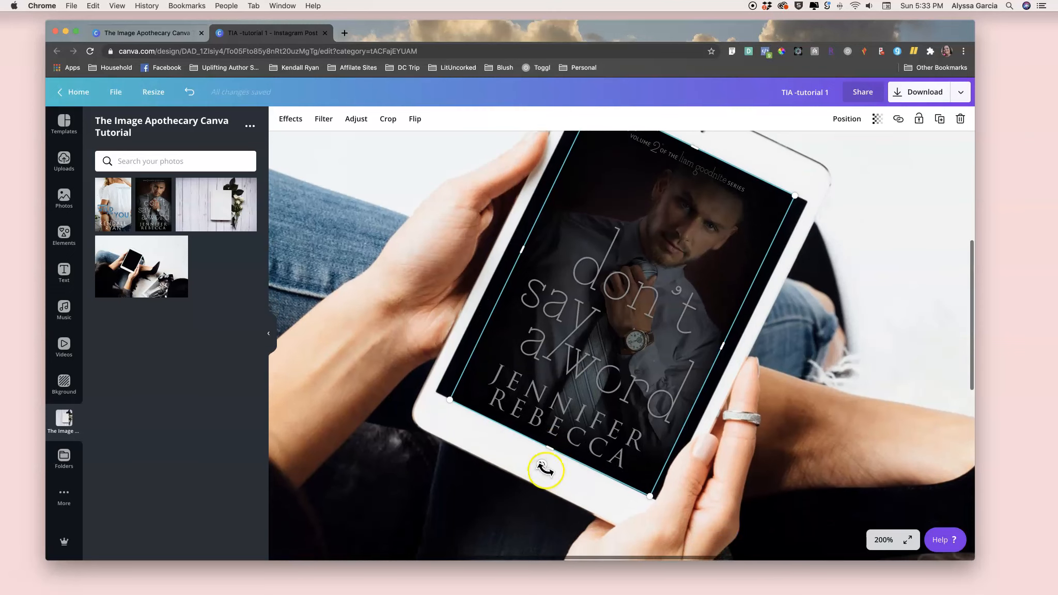
pyautogui.moveTo(542, 468); pyautogui.dragTo(543, 467)
pyautogui.scroll(4, 543, 468)
pyautogui.click(720, 464)
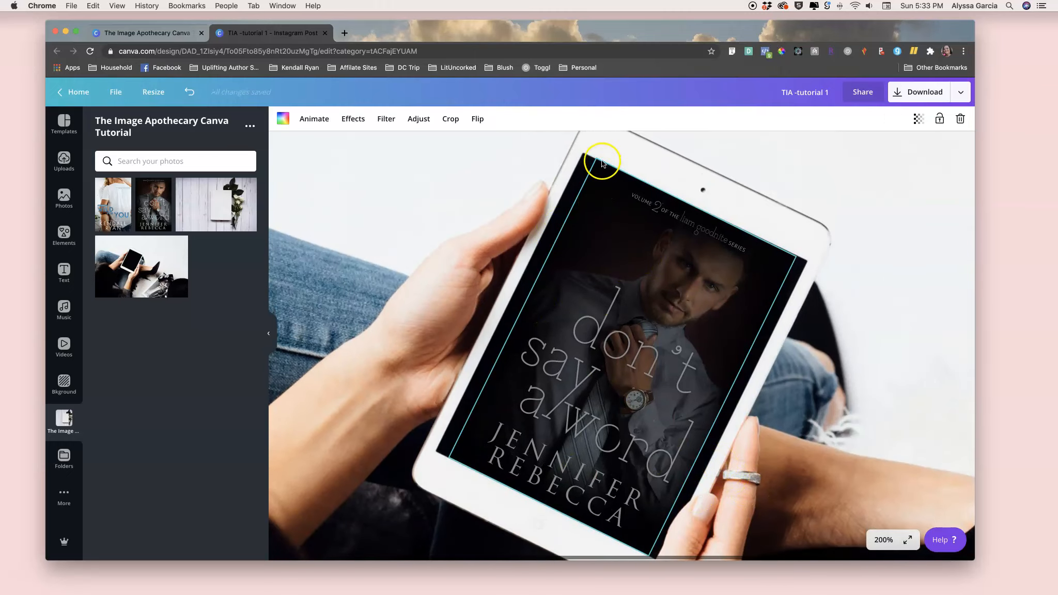
pyautogui.moveTo(599, 160); pyautogui.dragTo(597, 161)
pyautogui.click(686, 257)
pyautogui.moveTo(684, 257); pyautogui.dragTo(683, 254)
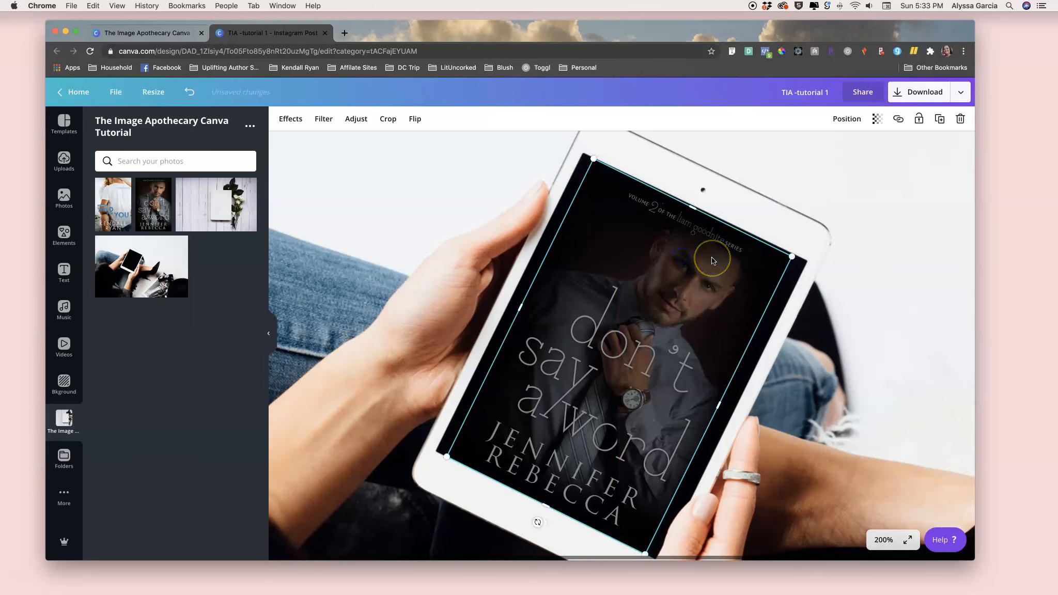
pyautogui.press('Right')
pyautogui.press('Right')
pyautogui.press('Left')
pyautogui.press('Down')
pyautogui.press('Down')
# - Nudge the cover in small steps until it sits exactly inside the tablet screen
pyautogui.click(818, 260)
pyautogui.click(674, 308)
pyautogui.press('Right')
pyautogui.press('Right')
pyautogui.press('Right')
pyautogui.press('Right')
pyautogui.press('Down')
pyautogui.press('Down')
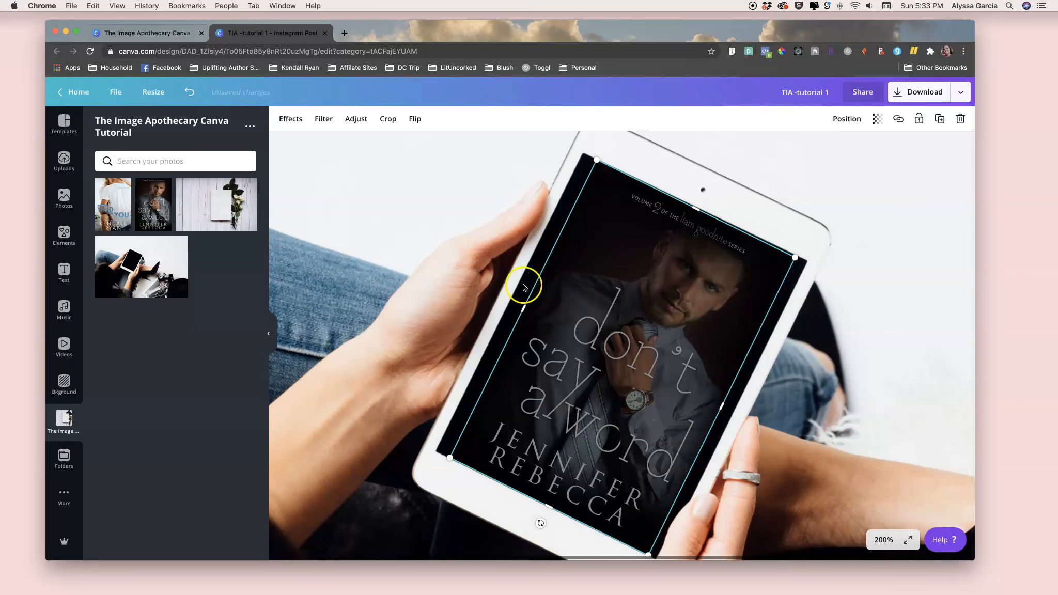
pyautogui.click(745, 396)
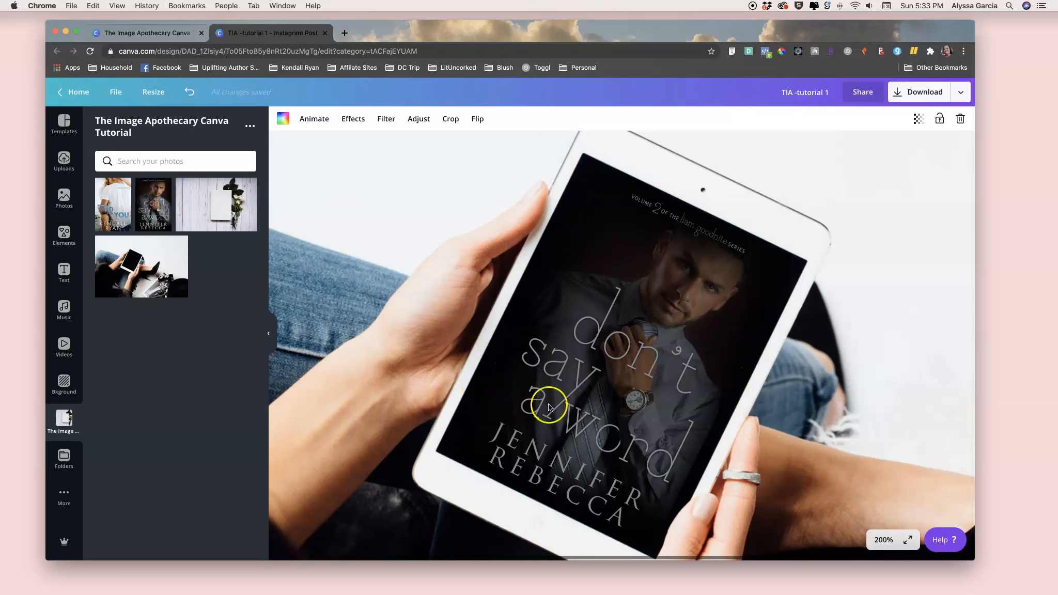
pyautogui.click(597, 430)
pyautogui.press('Up')
pyautogui.press('Left')
pyautogui.press('Left')
pyautogui.press('Right')
pyautogui.press('Up')
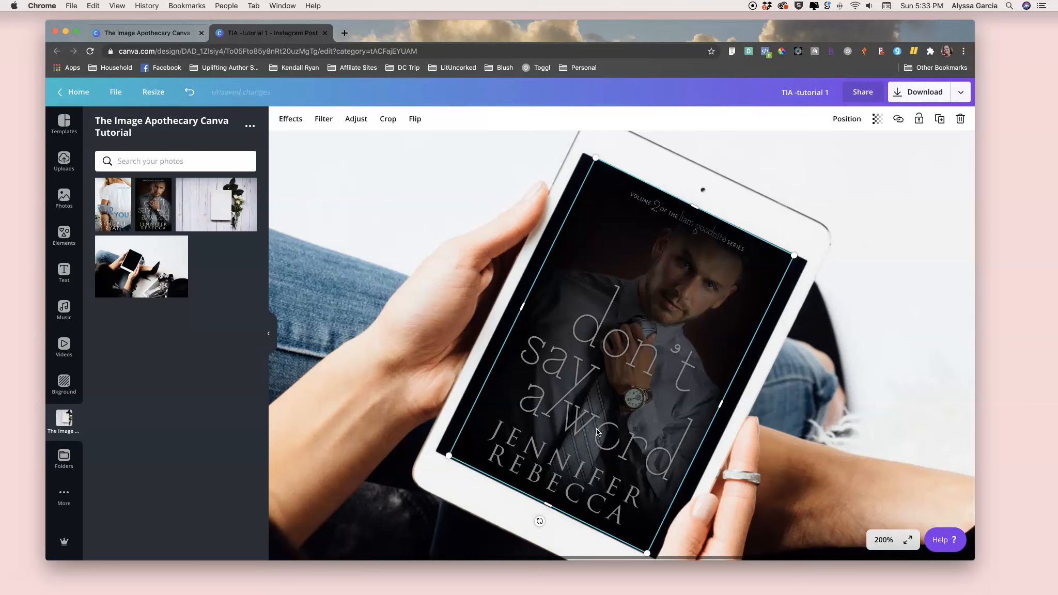
pyautogui.hscroll(-2, 596, 428)
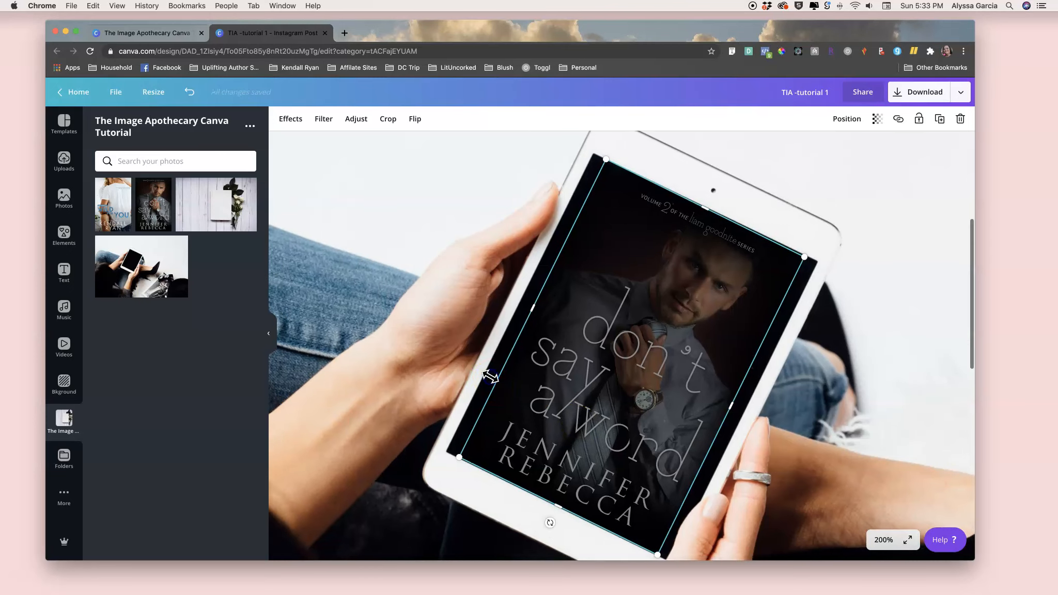
pyautogui.click(801, 353)
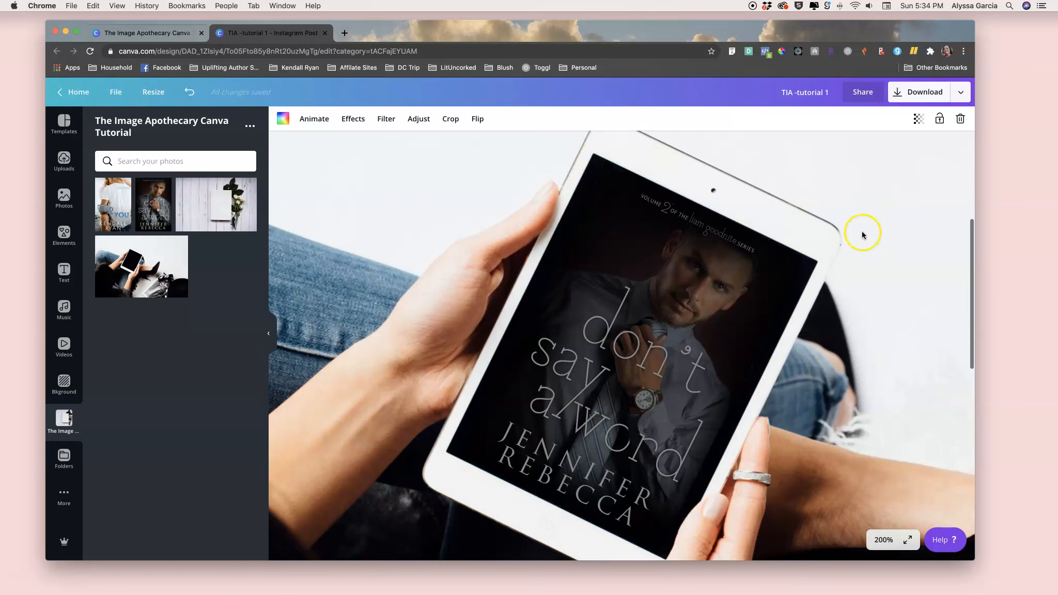
# - Set the cover's transparency back to 100
pyautogui.click(722, 337)
pyautogui.click(877, 119)
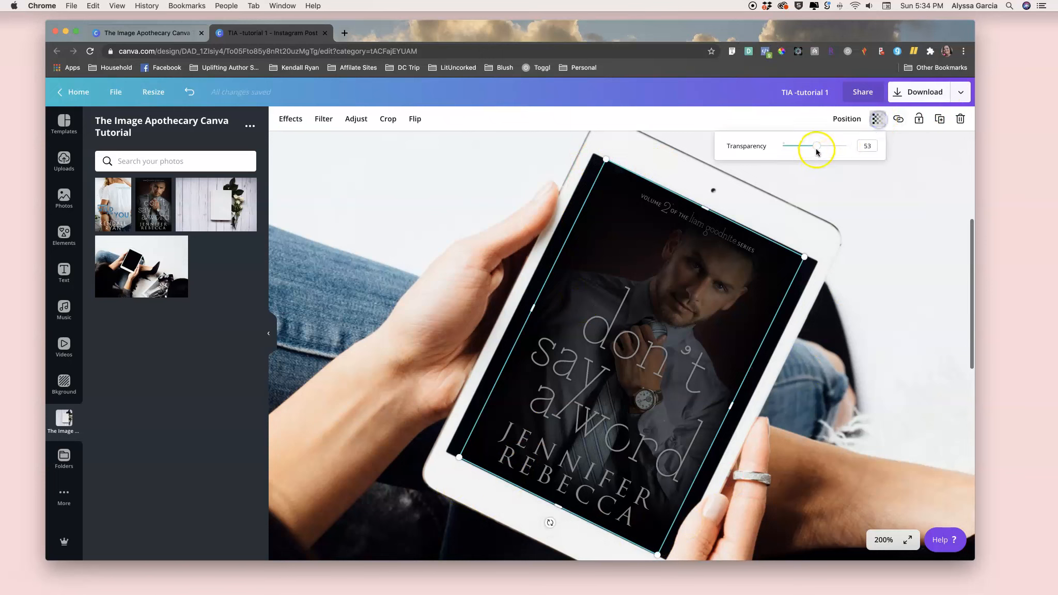
pyautogui.moveTo(816, 146); pyautogui.dragTo(887, 157)
pyautogui.click(920, 228)
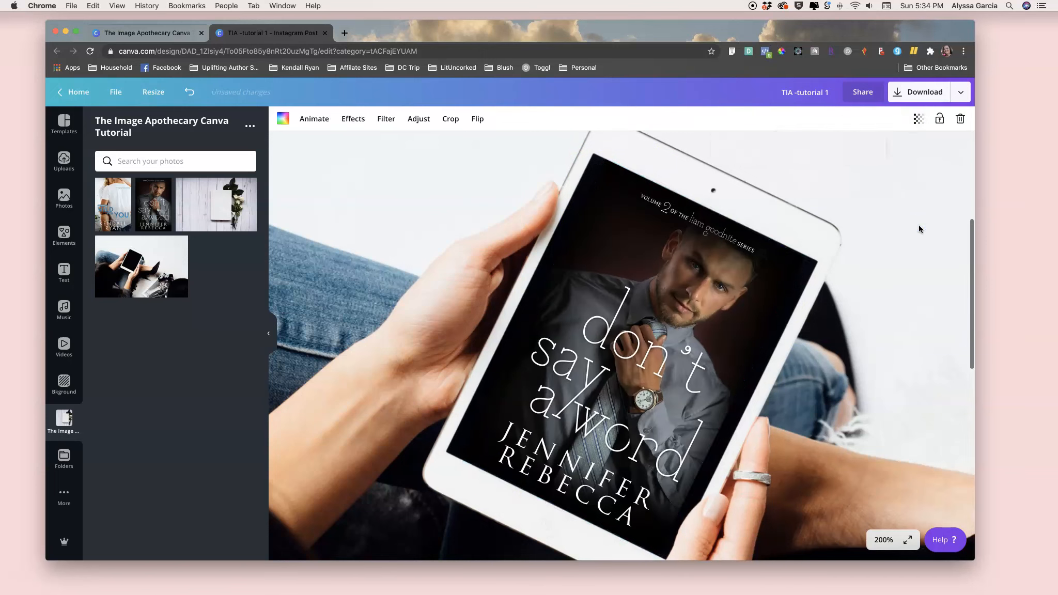
# - Compare the finished mockup with the same design built in Photoshop, then return to the Canva tab
pyautogui.press('super+minus')
pyautogui.press('super+minus')
pyautogui.press('super+minus')
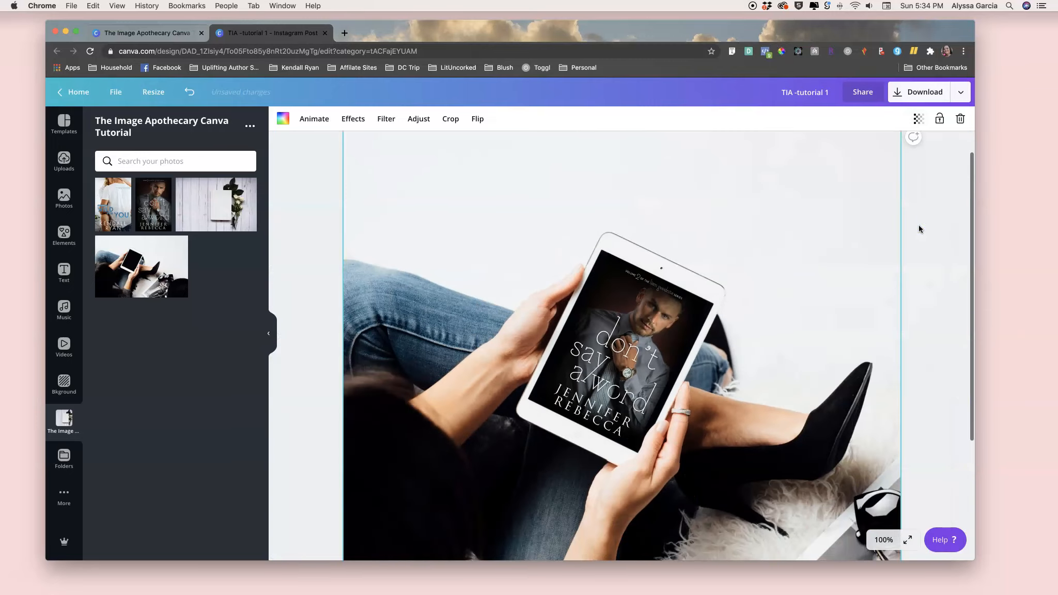
pyautogui.press('super+minus')
pyautogui.press('super+minus')
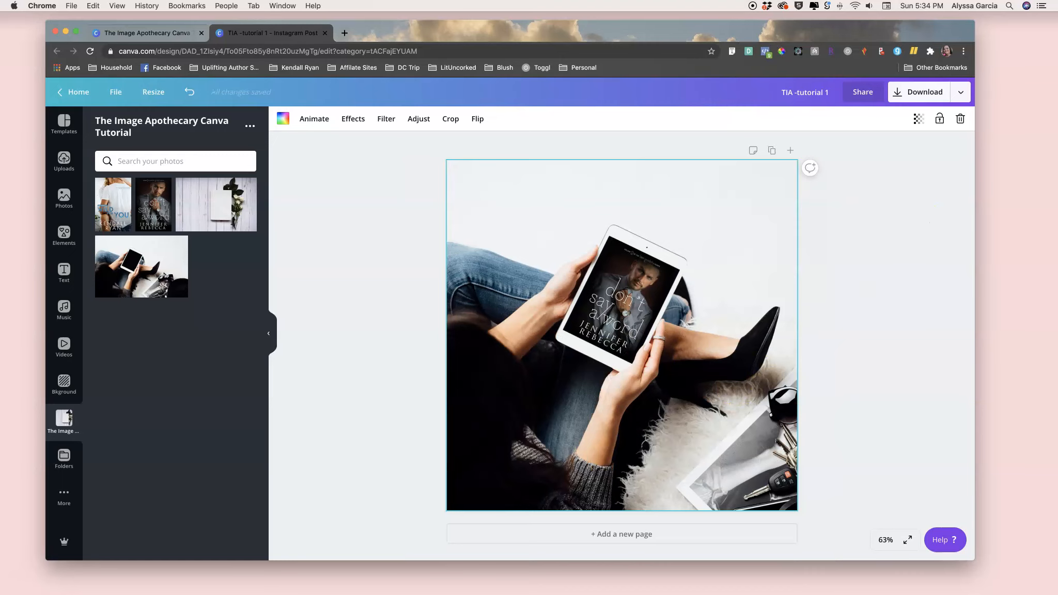
pyautogui.press('super+Tab')
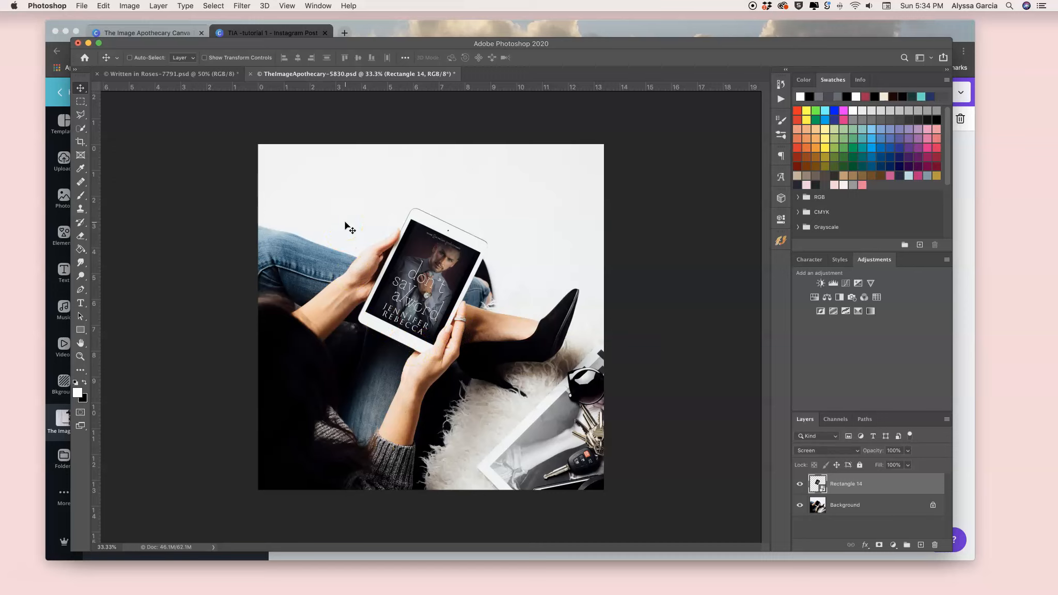
pyautogui.click(260, 34)
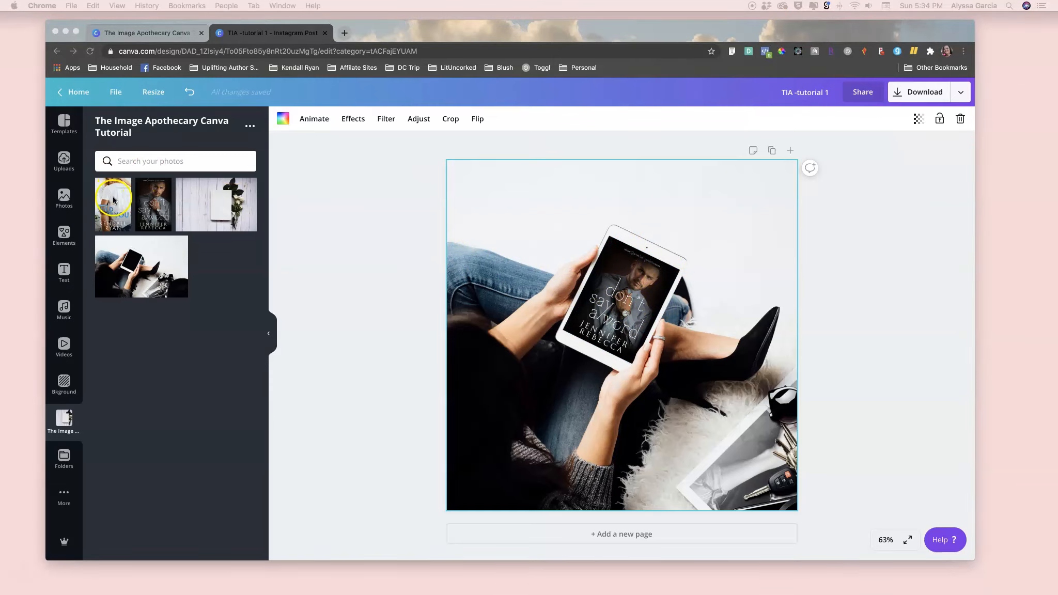
# - Replace the cover on the tablet with the Wild for You cover image
pyautogui.click(358, 256)
pyautogui.moveTo(99, 203); pyautogui.dragTo(603, 296)
pyautogui.click(870, 293)
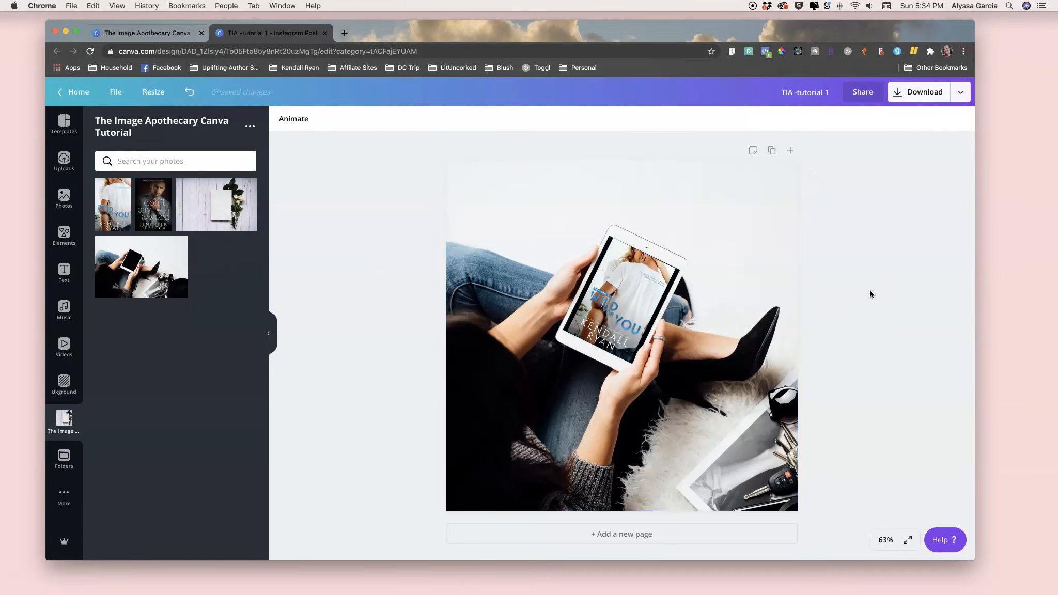
pyautogui.scroll(10, 870, 294)
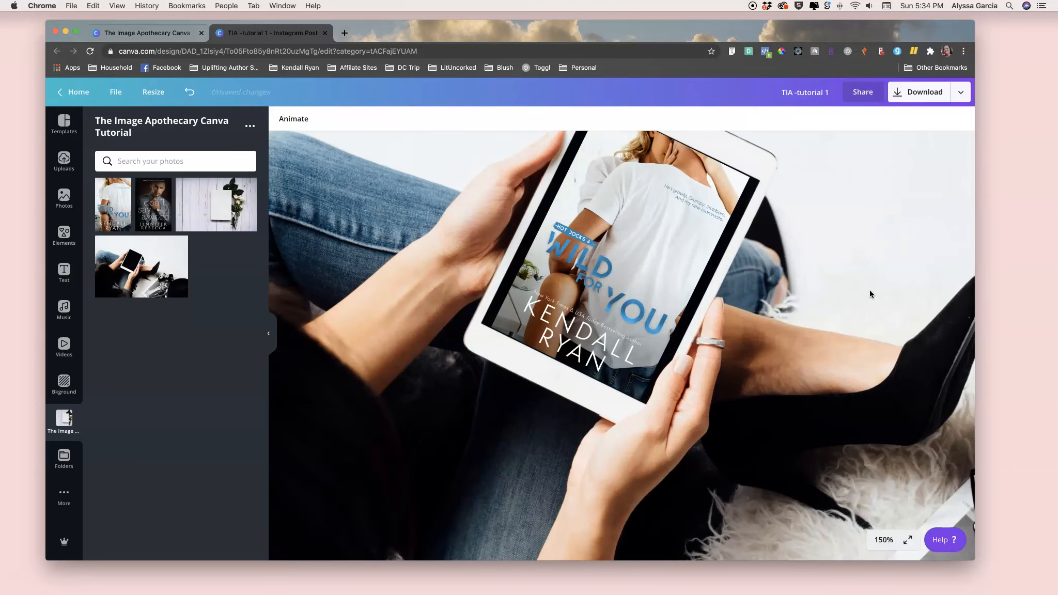
pyautogui.scroll(5, 870, 292)
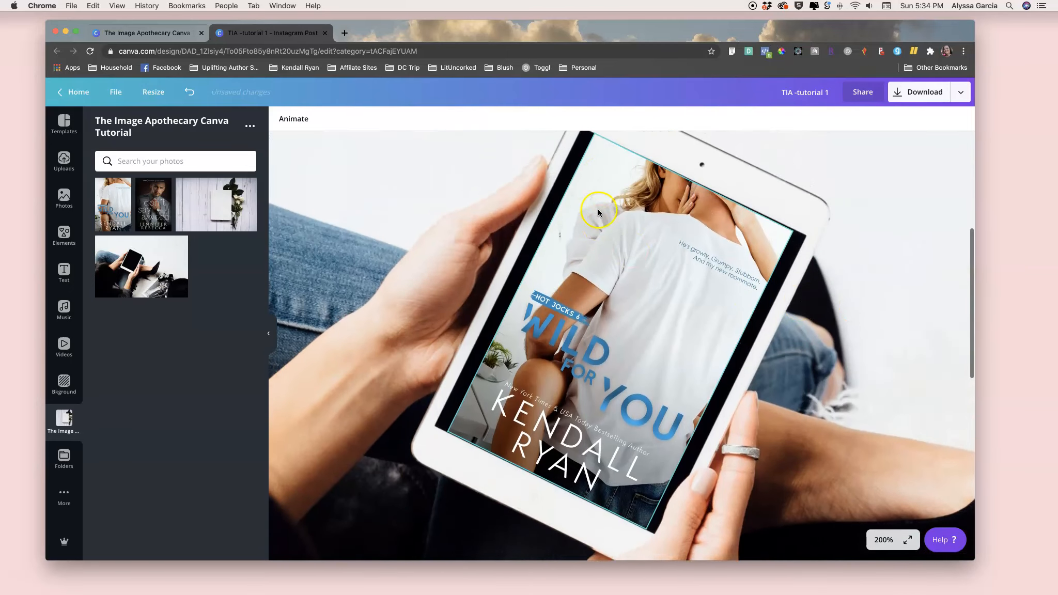
# - Rotate the Wild for You cover slightly so it matches the tablet's tilt
pyautogui.scroll(1, 599, 212)
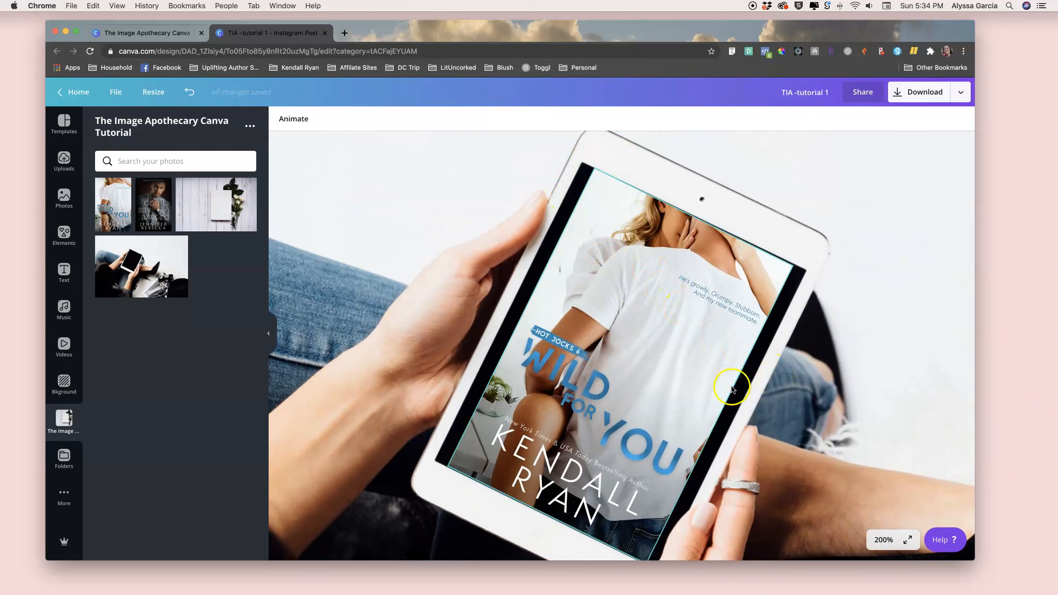
pyautogui.click(594, 176)
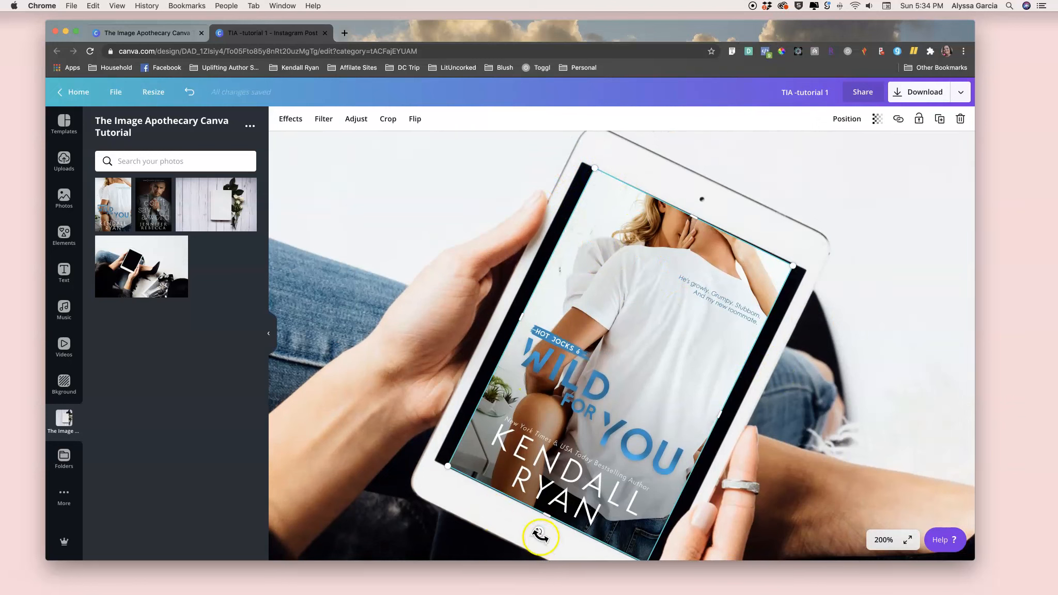
pyautogui.moveTo(537, 531); pyautogui.dragTo(538, 532)
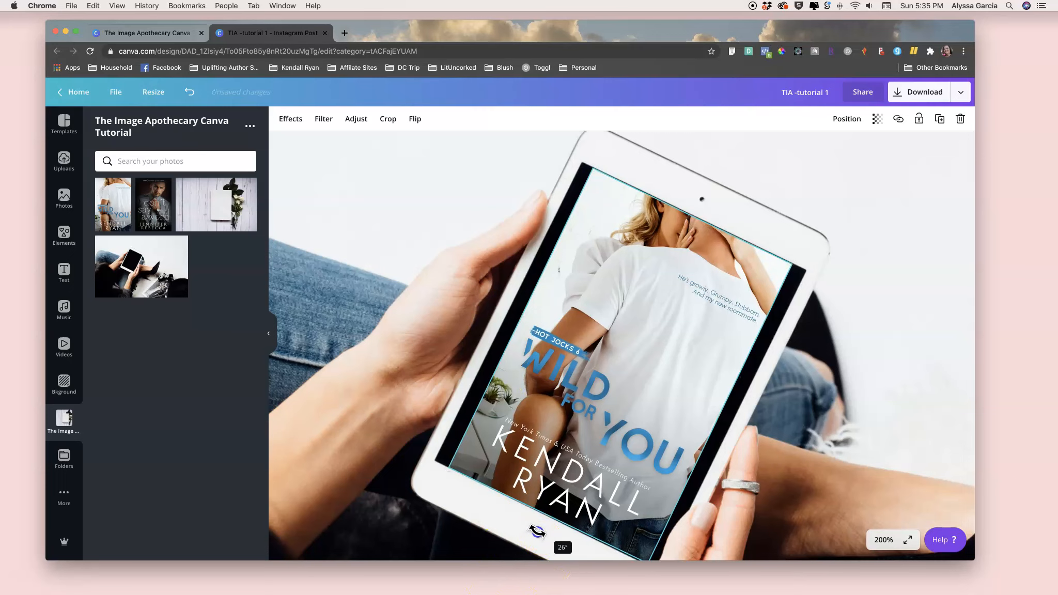
pyautogui.moveTo(537, 531); pyautogui.dragTo(538, 531)
pyautogui.click(581, 540)
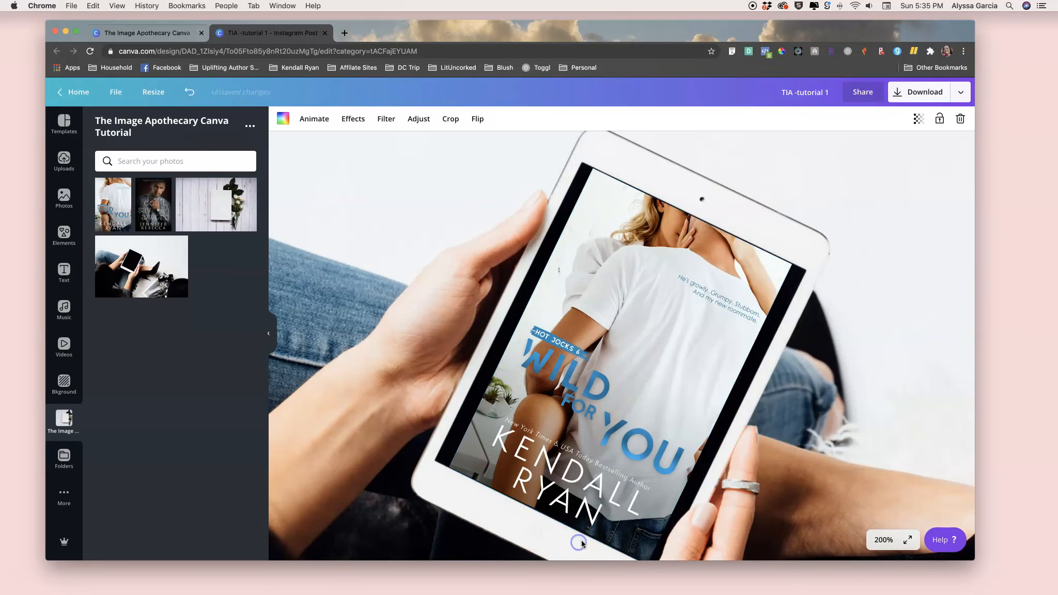
# - Nudge the cover down so it sits inside the tablet screen
pyautogui.scroll(-2, 582, 541)
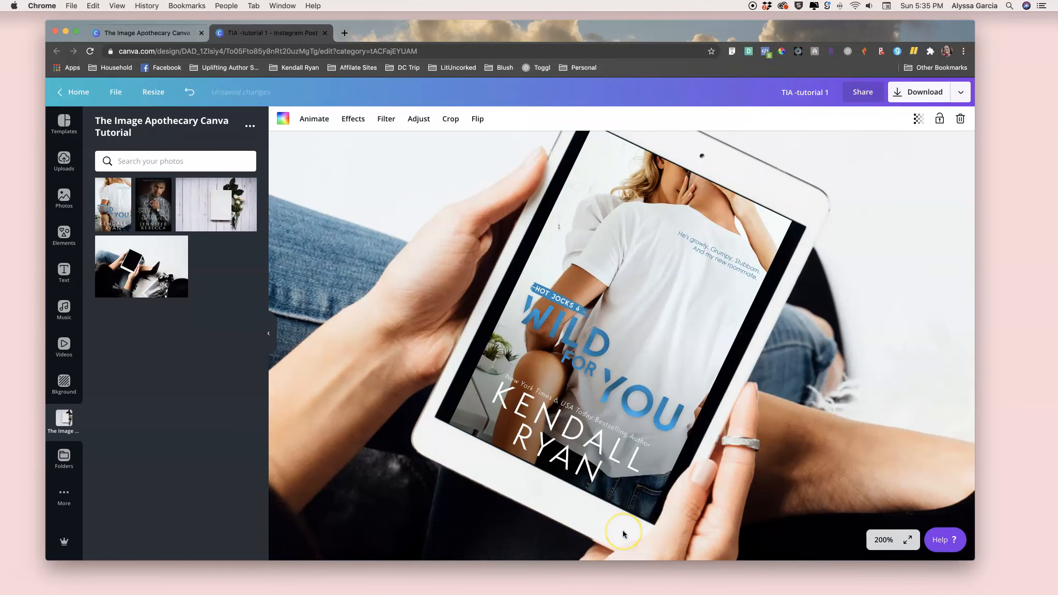
pyautogui.scroll(1, 623, 534)
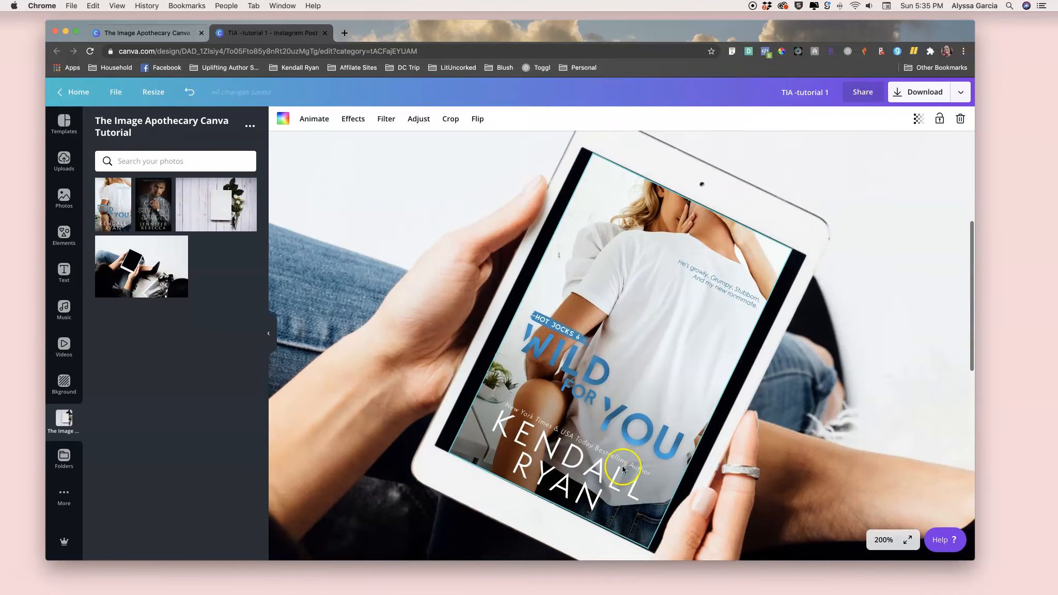
pyautogui.click(623, 469)
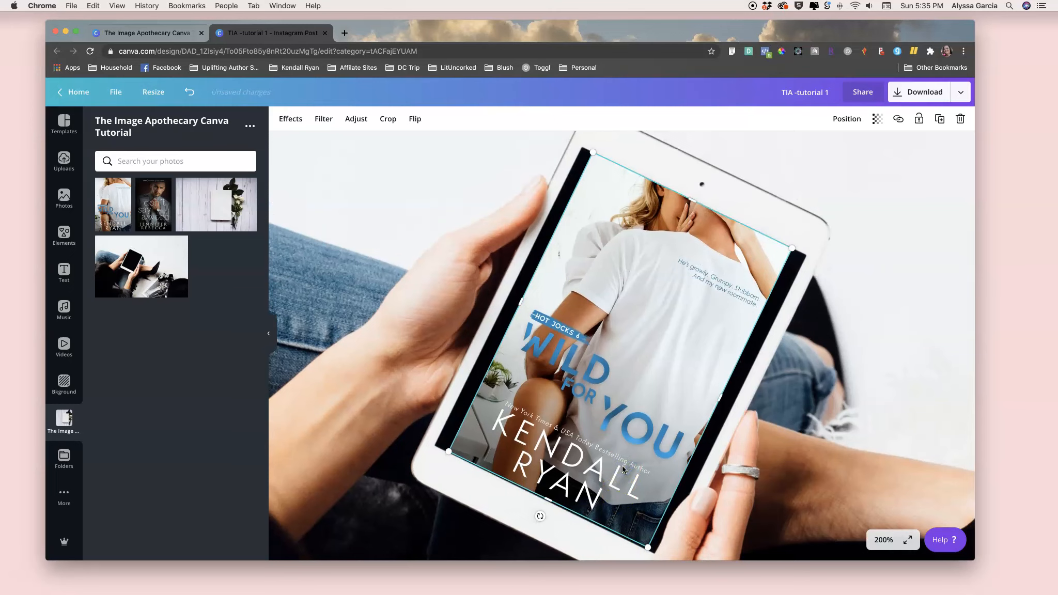
pyautogui.click(836, 414)
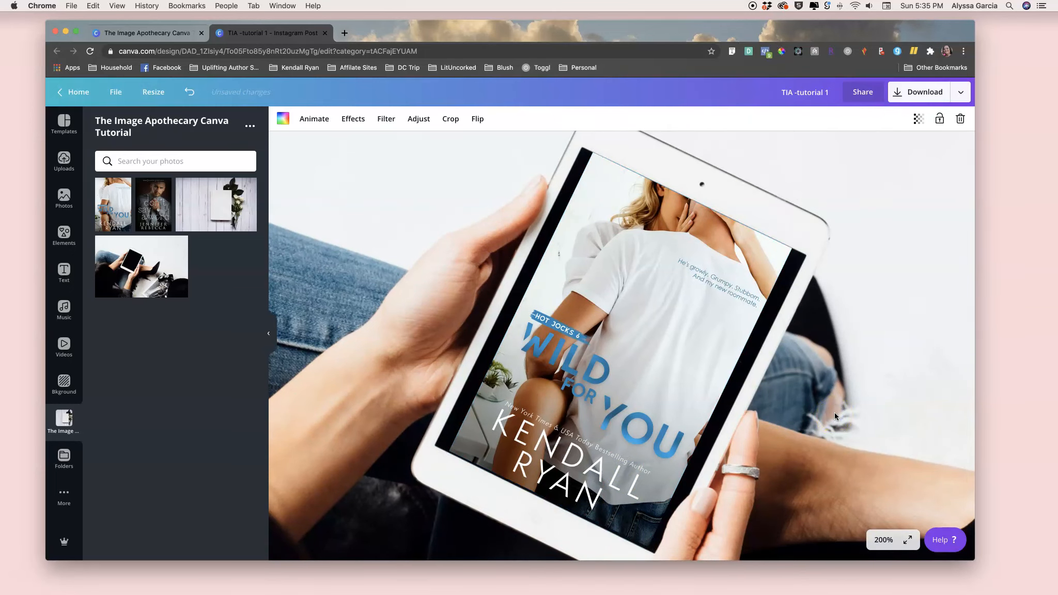
pyautogui.hscroll(2, 835, 412)
pyautogui.click(604, 381)
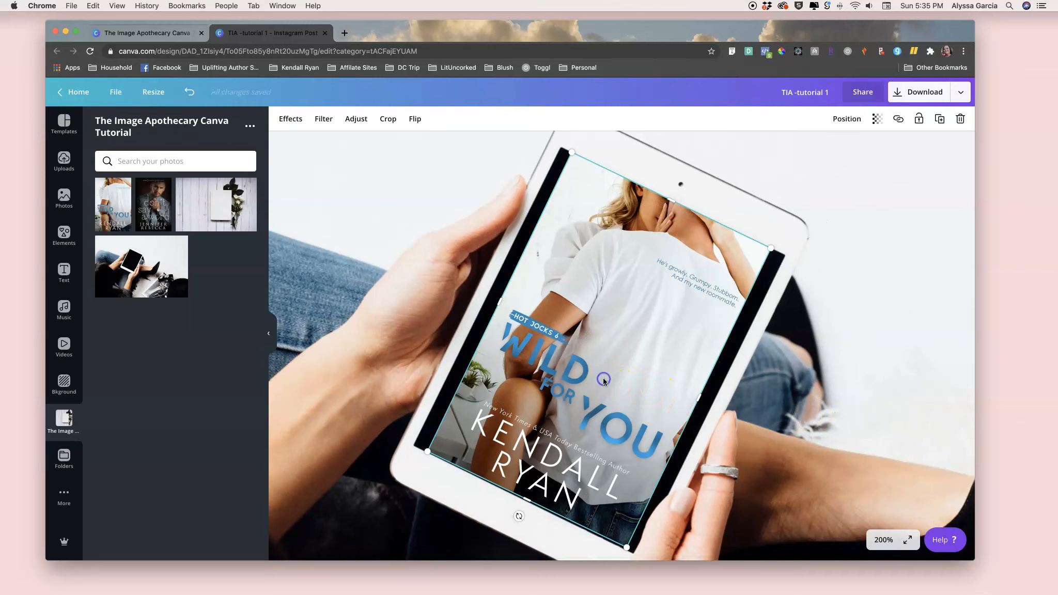
pyautogui.press('Down')
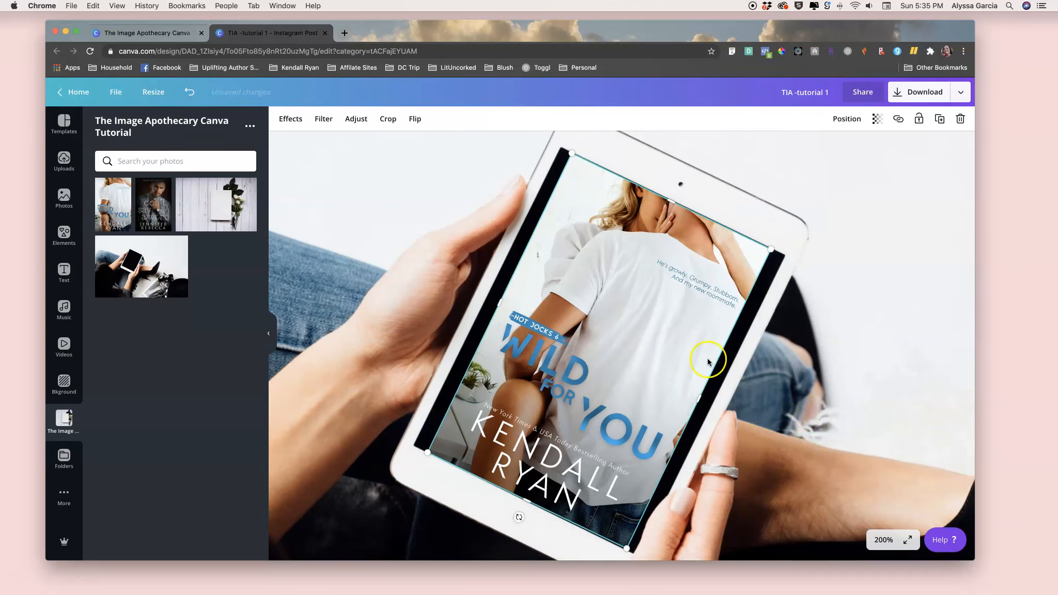
pyautogui.click(773, 363)
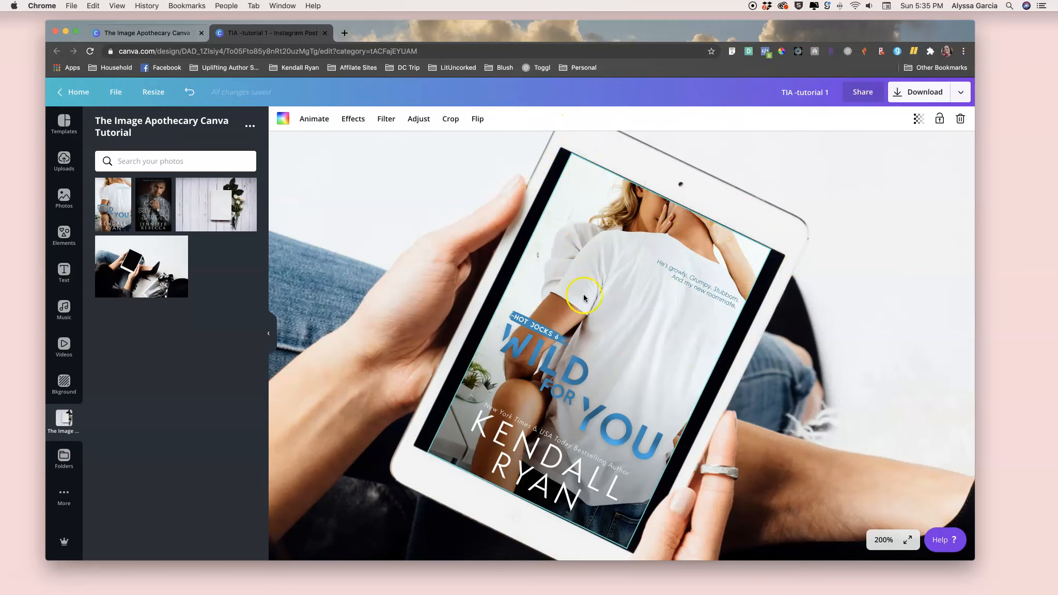
# - Zoom out to the whole page and delete both the cover and the tablet photo
pyautogui.scroll(-2, 600, 308)
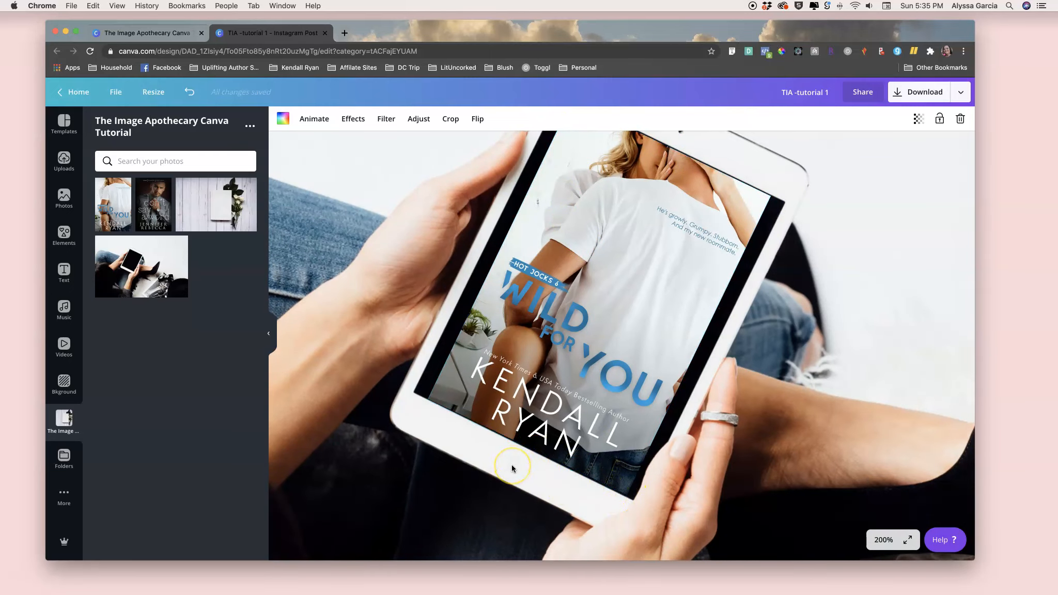
pyautogui.press('super+0')
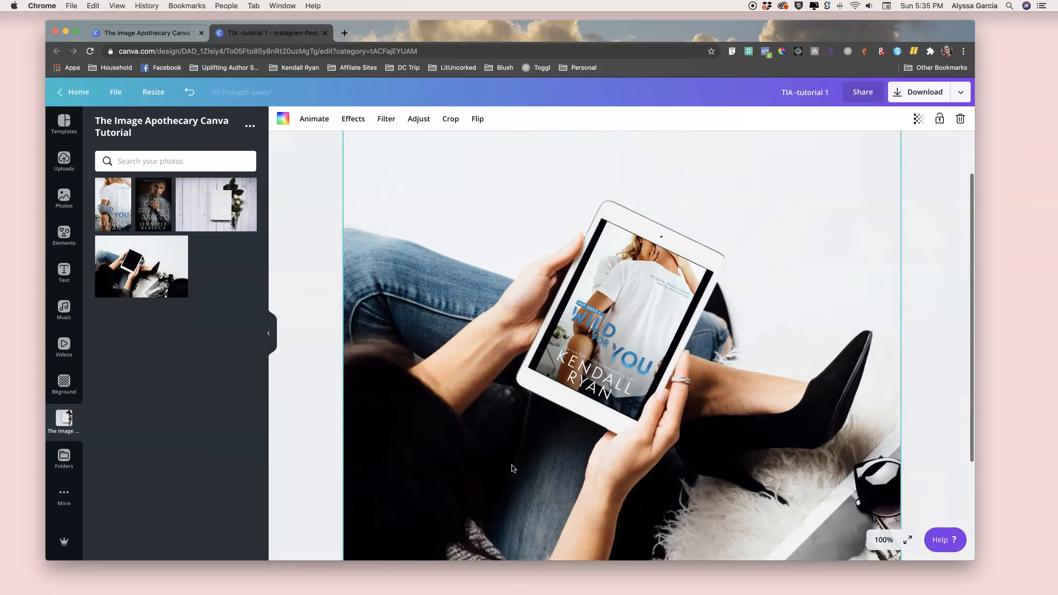
pyautogui.press('super+minus')
pyautogui.press('super+minus')
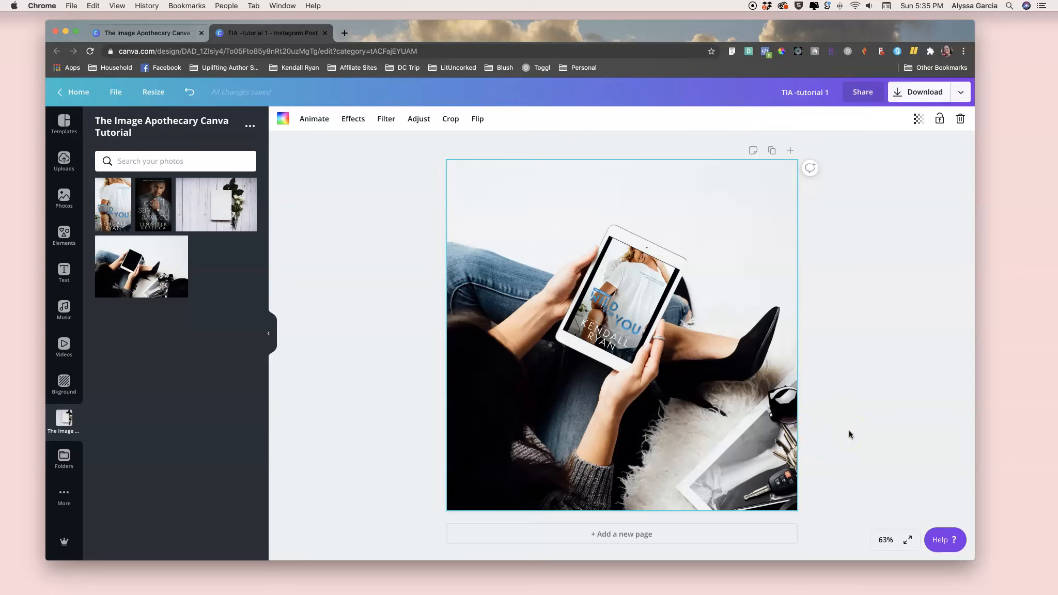
pyautogui.click(901, 433)
pyautogui.click(649, 303)
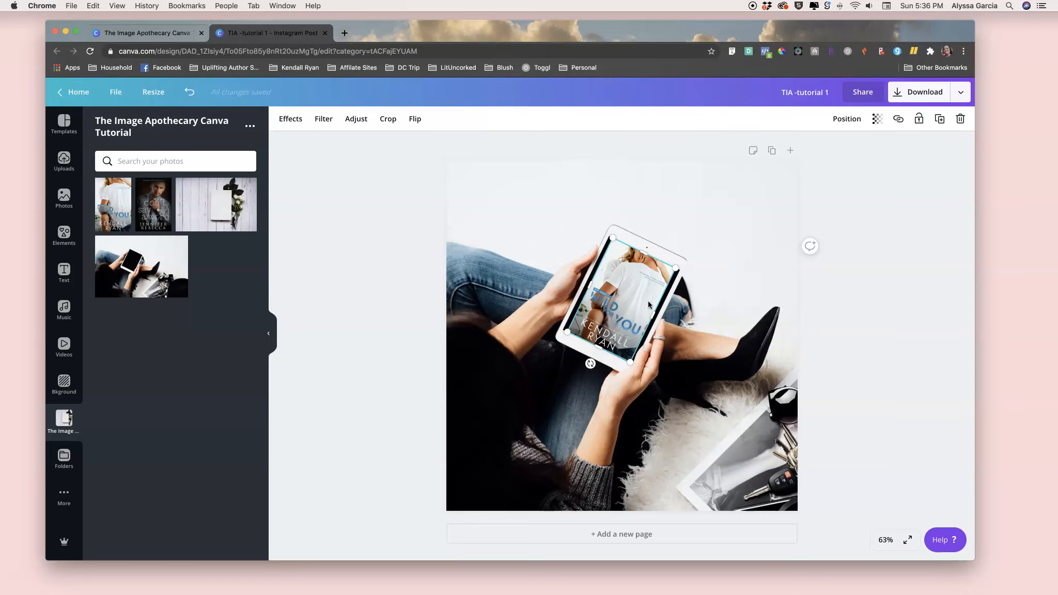
pyautogui.press('Delete')
pyautogui.click(715, 317)
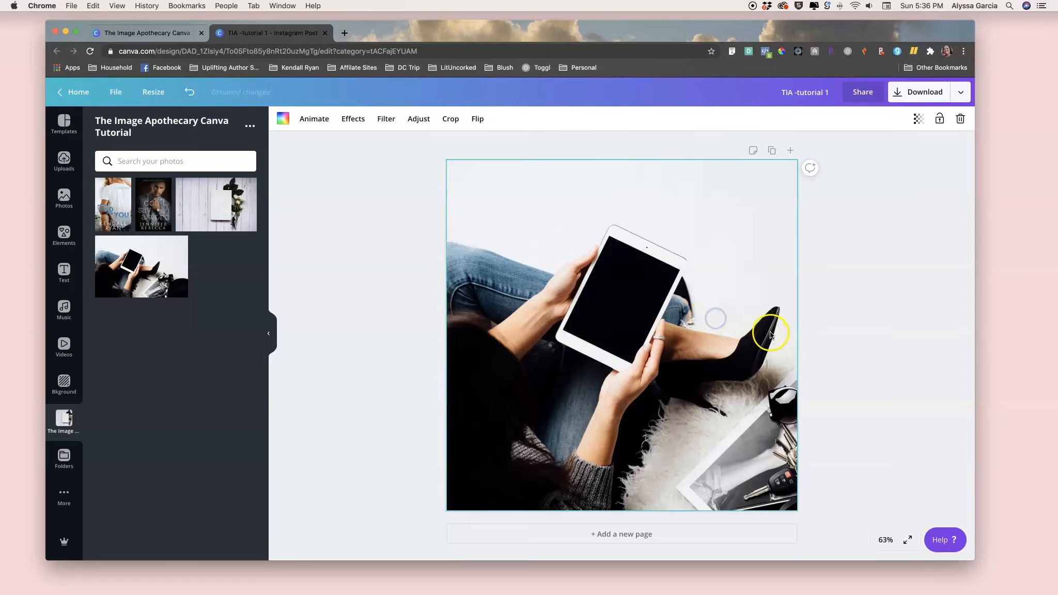
pyautogui.press('Delete')
pyautogui.click(853, 342)
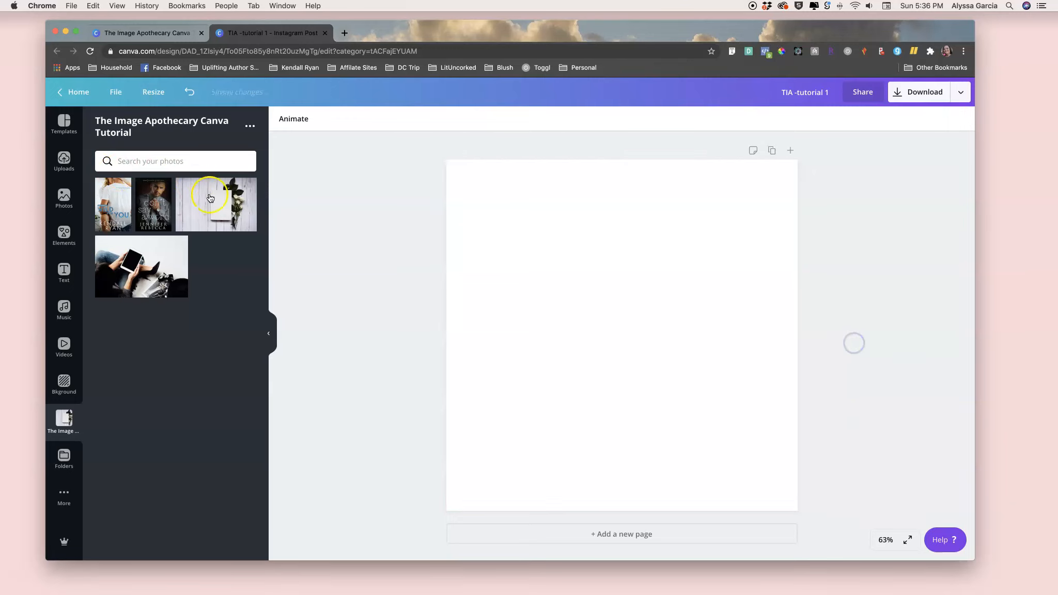
# - Add the white book with roses photo and stretch it to fill the page
pyautogui.click(198, 212)
pyautogui.moveTo(491, 248); pyautogui.dragTo(302, 194)
pyautogui.moveTo(752, 423); pyautogui.dragTo(869, 536)
pyautogui.moveTo(332, 141); pyautogui.dragTo(353, 162)
pyautogui.moveTo(633, 265); pyautogui.dragTo(602, 264)
pyautogui.click(909, 282)
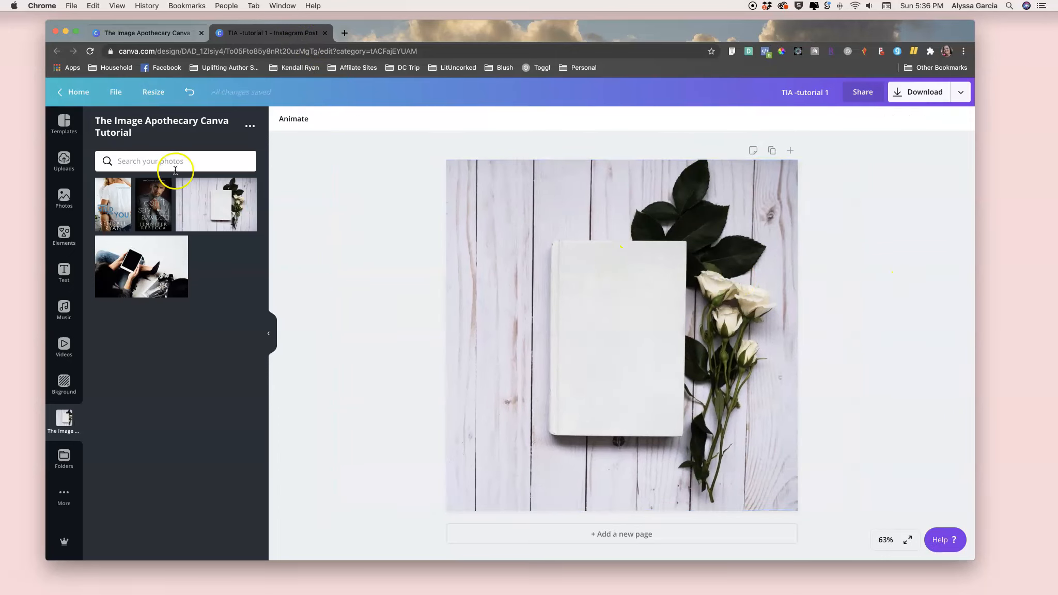
# - Add the Wild for You cover to the page and set its transparency to 29
pyautogui.click(123, 203)
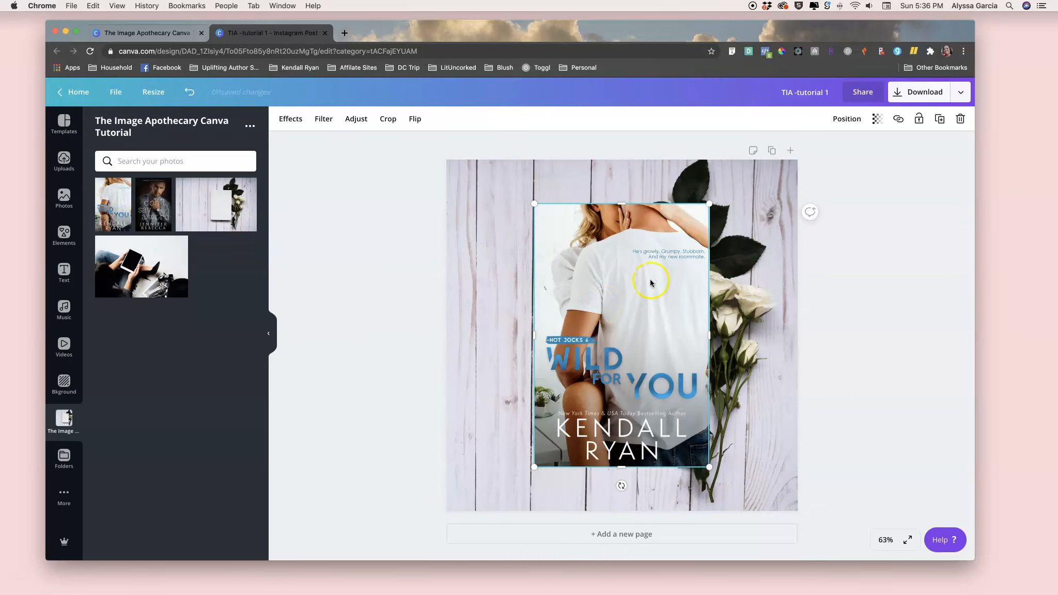
pyautogui.click(878, 119)
pyautogui.moveTo(846, 145); pyautogui.dragTo(802, 148)
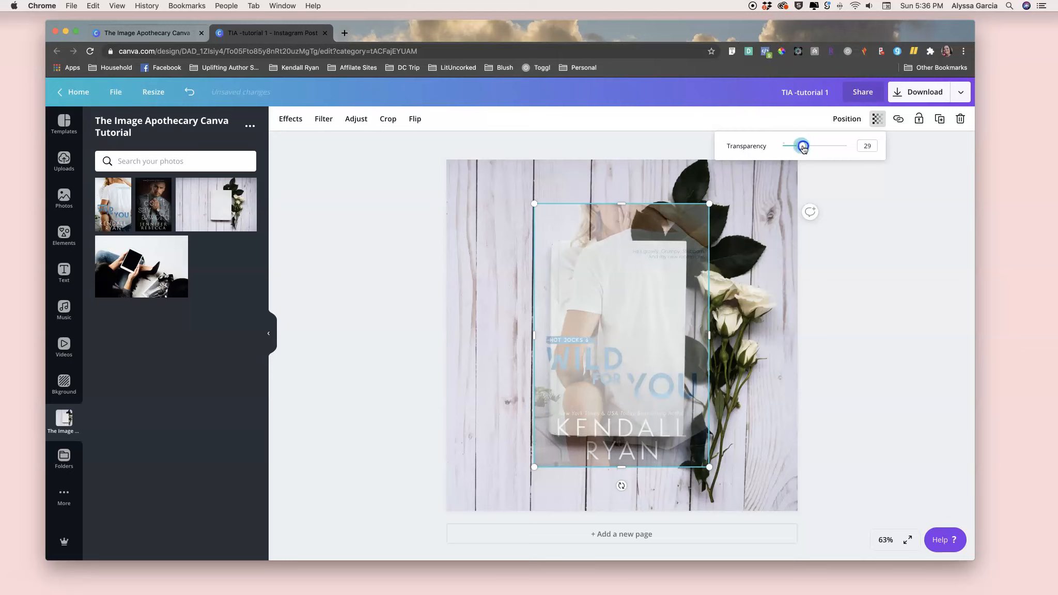
# - Resize and move the semi-transparent cover so it lines up with the blank book's edges
pyautogui.moveTo(534, 204); pyautogui.dragTo(568, 229)
pyautogui.moveTo(578, 268); pyautogui.dragTo(574, 266)
pyautogui.moveTo(697, 463); pyautogui.dragTo(691, 442)
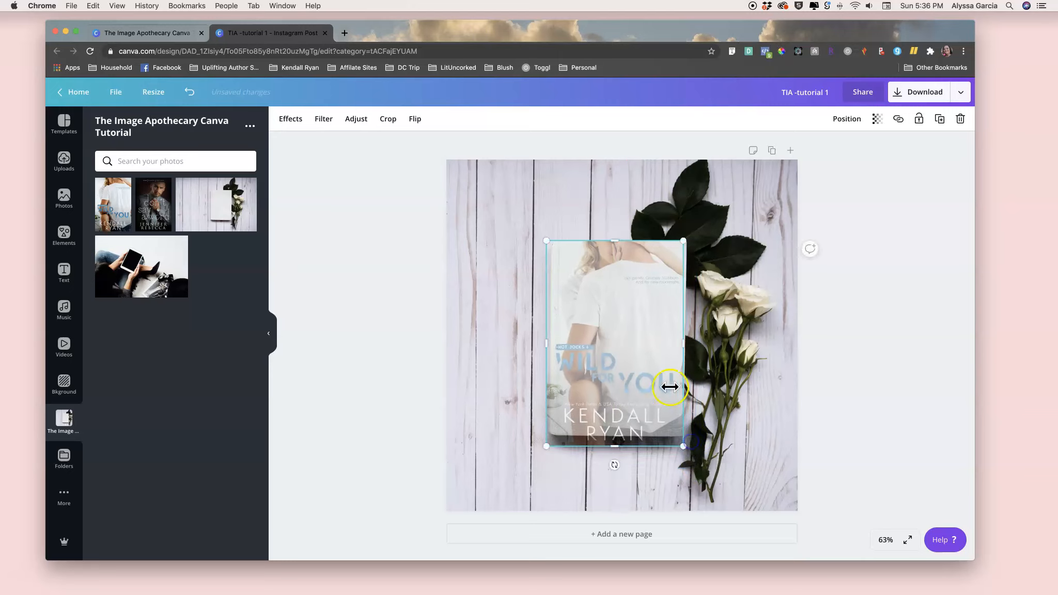
pyautogui.moveTo(617, 464); pyautogui.dragTo(614, 464)
pyautogui.moveTo(681, 447); pyautogui.dragTo(685, 454)
pyautogui.moveTo(668, 380); pyautogui.dragTo(667, 371)
pyautogui.moveTo(669, 371); pyautogui.dragTo(668, 368)
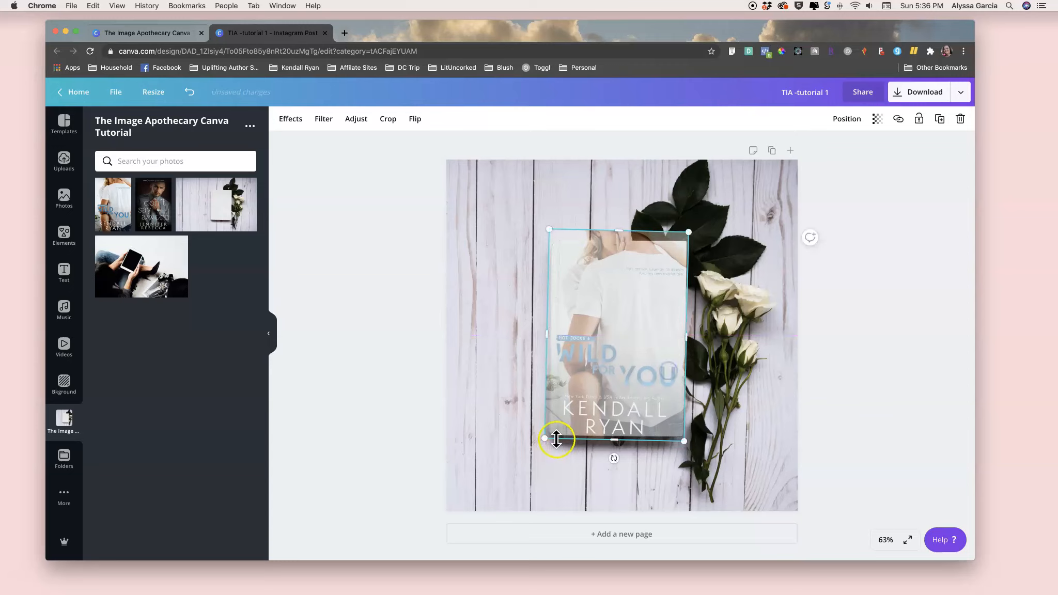
pyautogui.moveTo(546, 436); pyautogui.dragTo(548, 435)
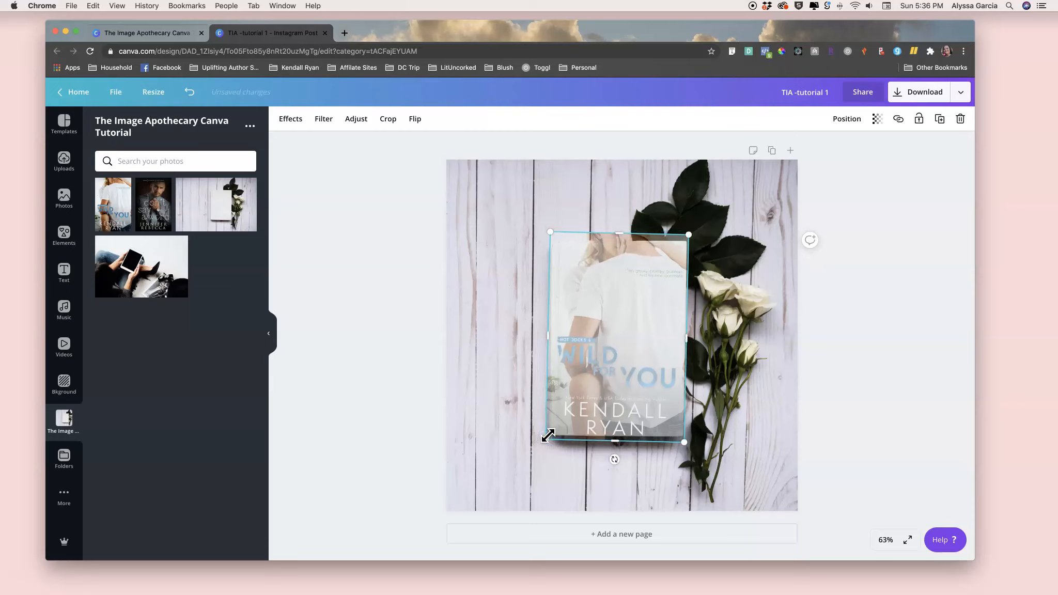
pyautogui.moveTo(615, 441); pyautogui.dragTo(645, 438)
pyautogui.moveTo(620, 234); pyautogui.dragTo(620, 240)
pyautogui.moveTo(616, 457); pyautogui.dragTo(615, 457)
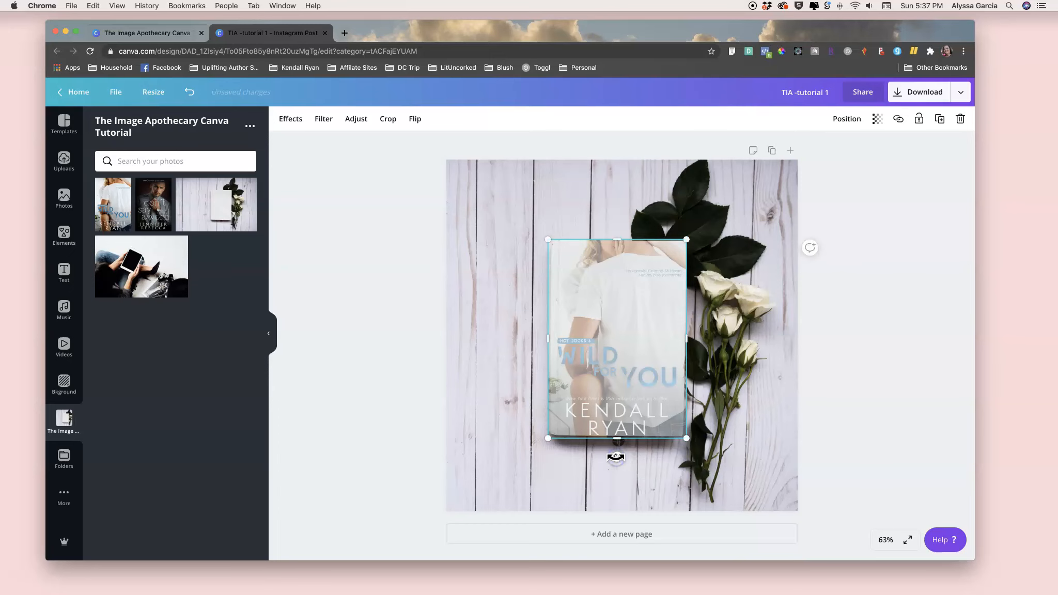
# - Zoom in and fine-tune the cover's rotation and side edges against the book
pyautogui.scroll(5, 616, 457)
pyautogui.scroll(-1, 615, 457)
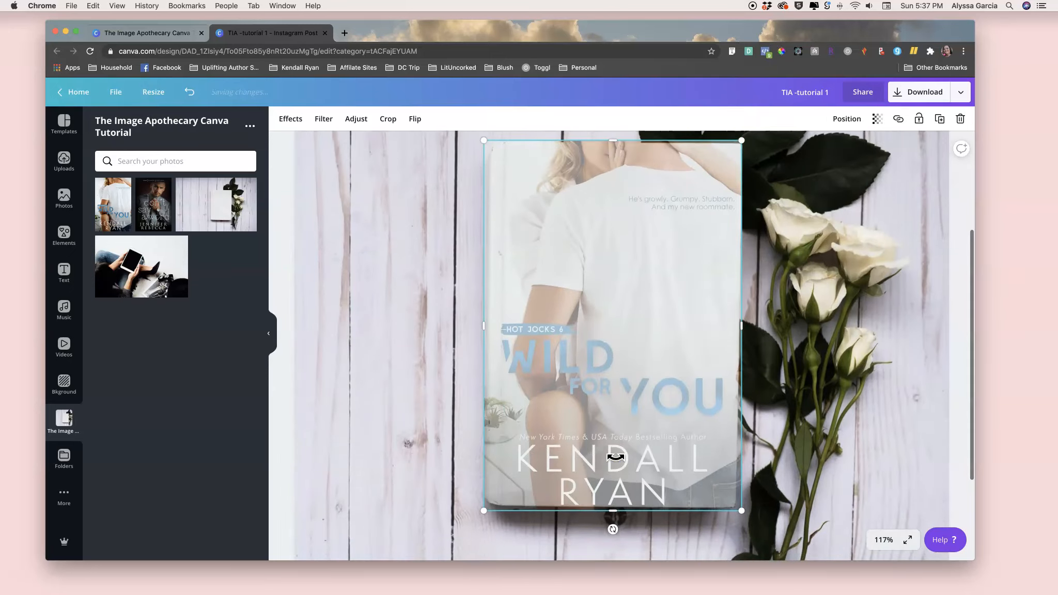
pyautogui.moveTo(612, 527); pyautogui.dragTo(609, 529)
pyautogui.moveTo(742, 324); pyautogui.dragTo(740, 324)
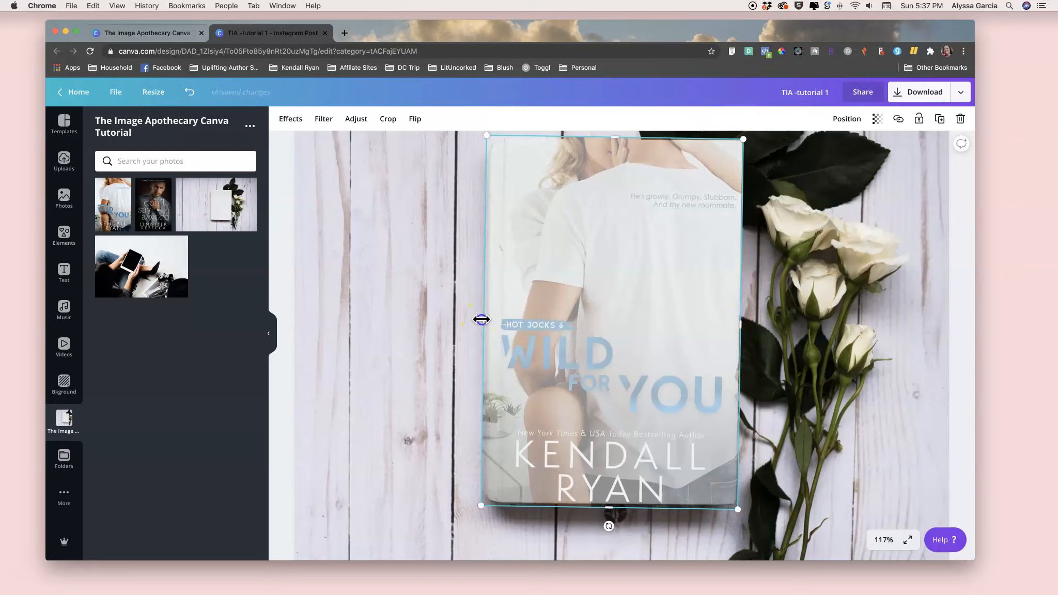
pyautogui.moveTo(482, 319); pyautogui.dragTo(484, 319)
pyautogui.click(429, 307)
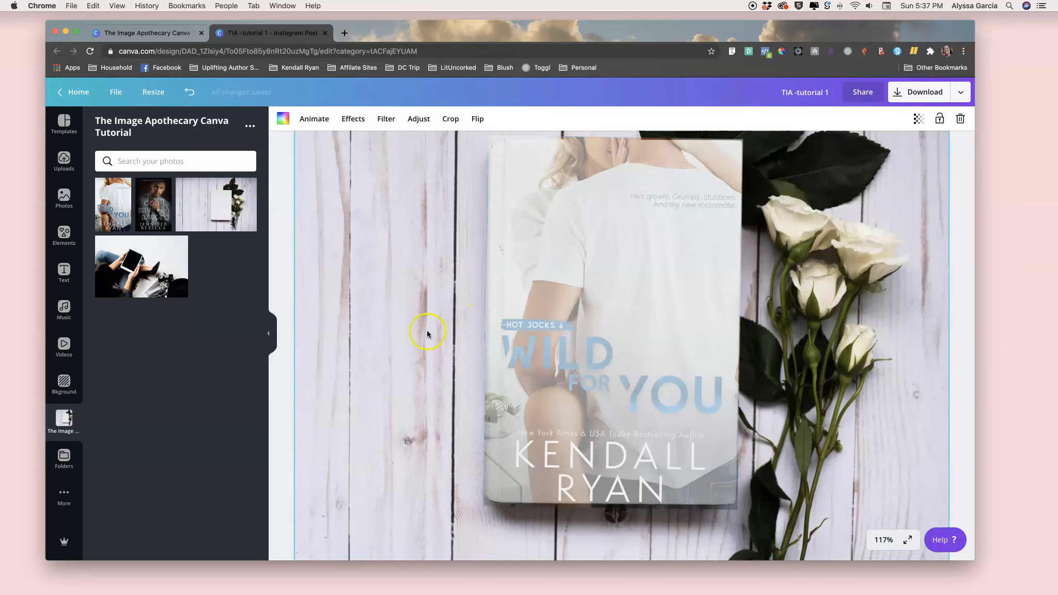
pyautogui.scroll(-2, 480, 343)
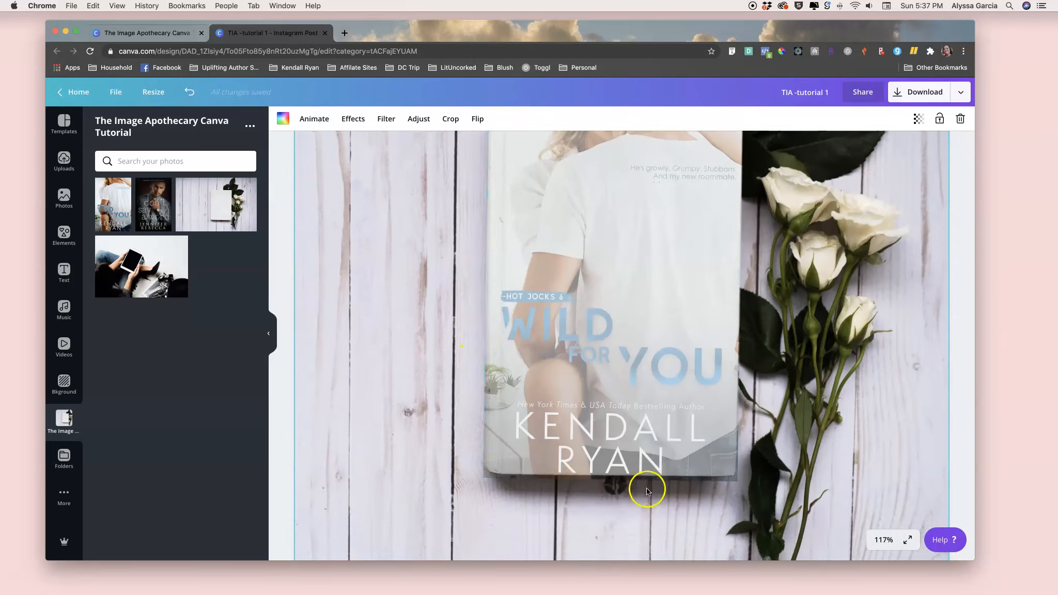
pyautogui.click(609, 473)
pyautogui.moveTo(608, 478); pyautogui.dragTo(596, 479)
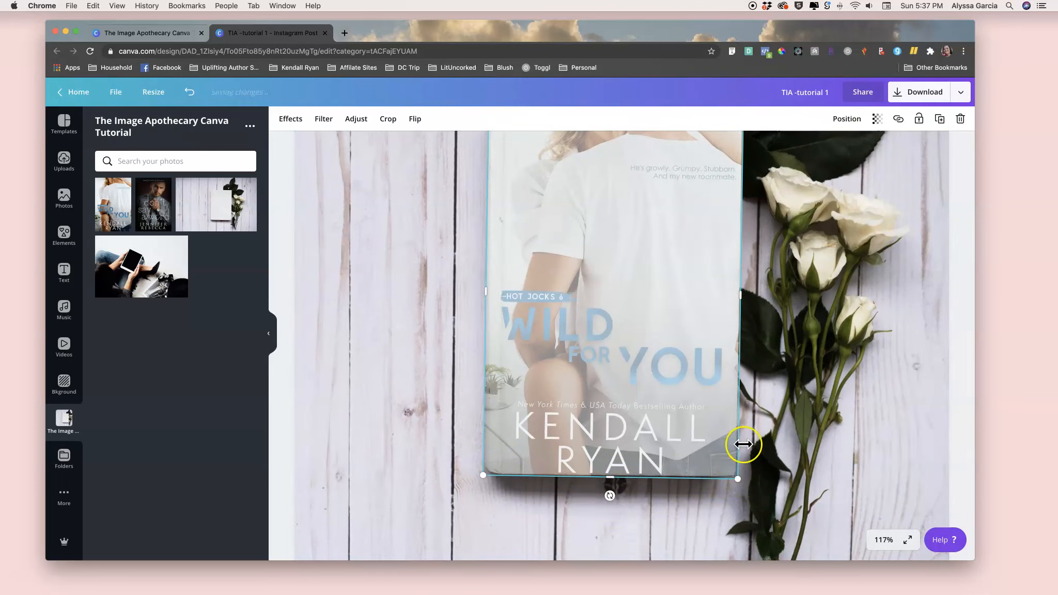
pyautogui.click(753, 407)
# - Restore the cover's transparency to 100
pyautogui.scroll(3, 693, 417)
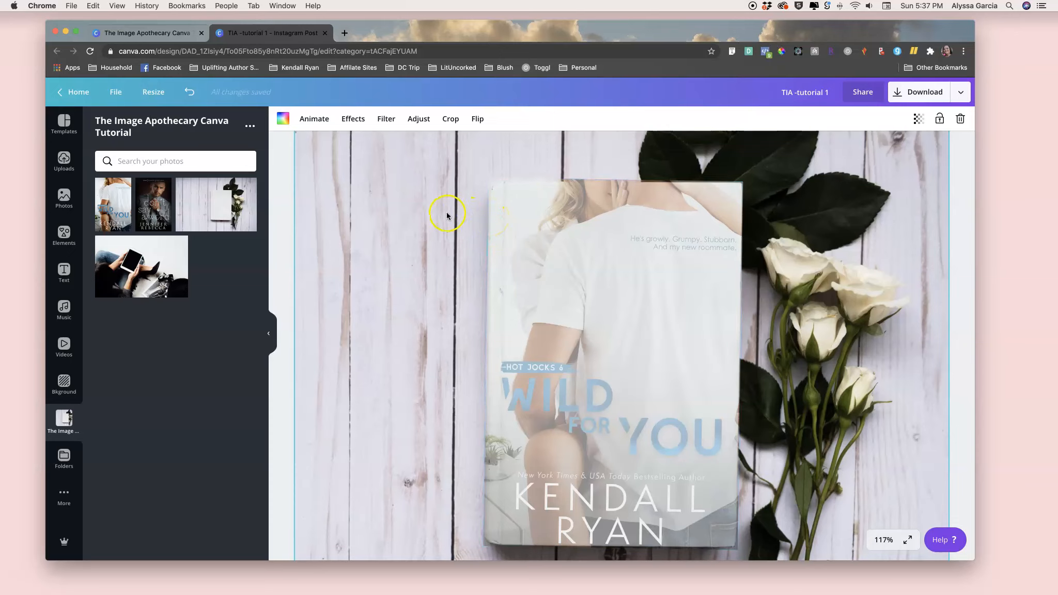
pyautogui.scroll(1, 492, 331)
pyautogui.scroll(-3, 481, 316)
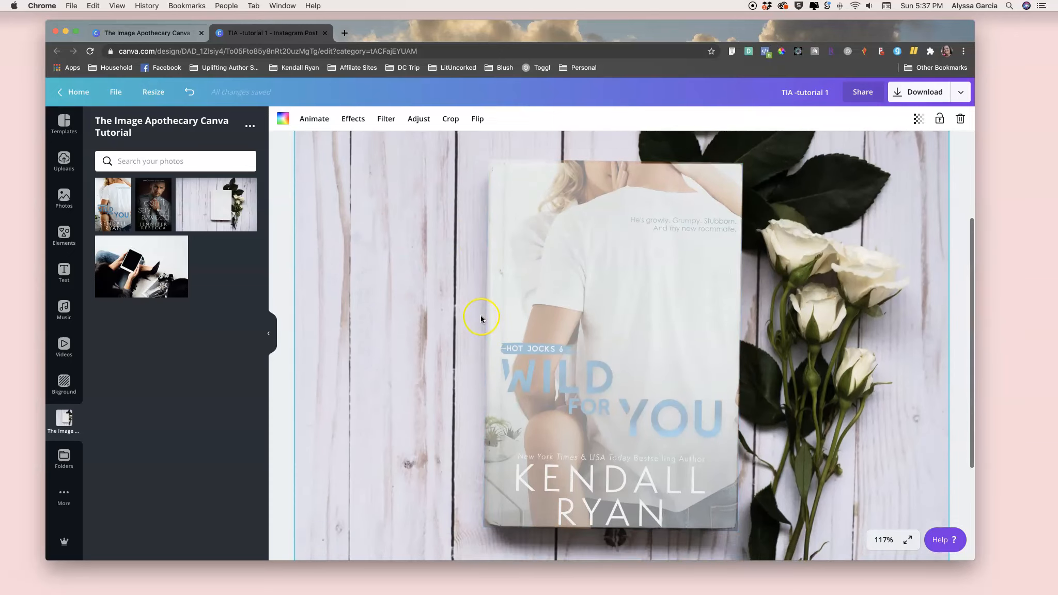
pyautogui.scroll(-5, 481, 319)
pyautogui.click(628, 277)
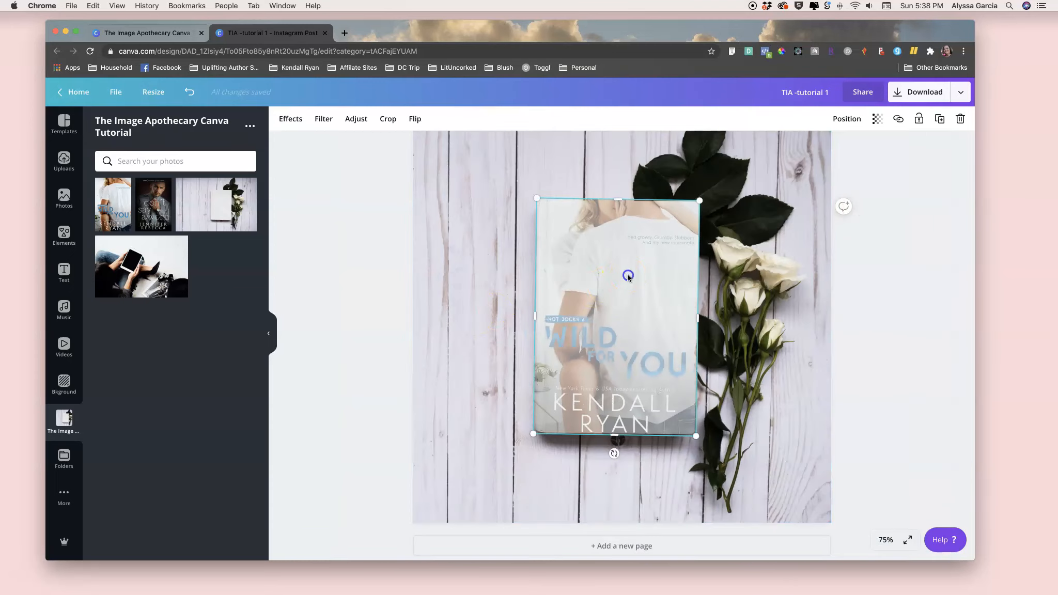
pyautogui.click(878, 119)
pyautogui.moveTo(803, 147); pyautogui.dragTo(875, 157)
pyautogui.click(924, 236)
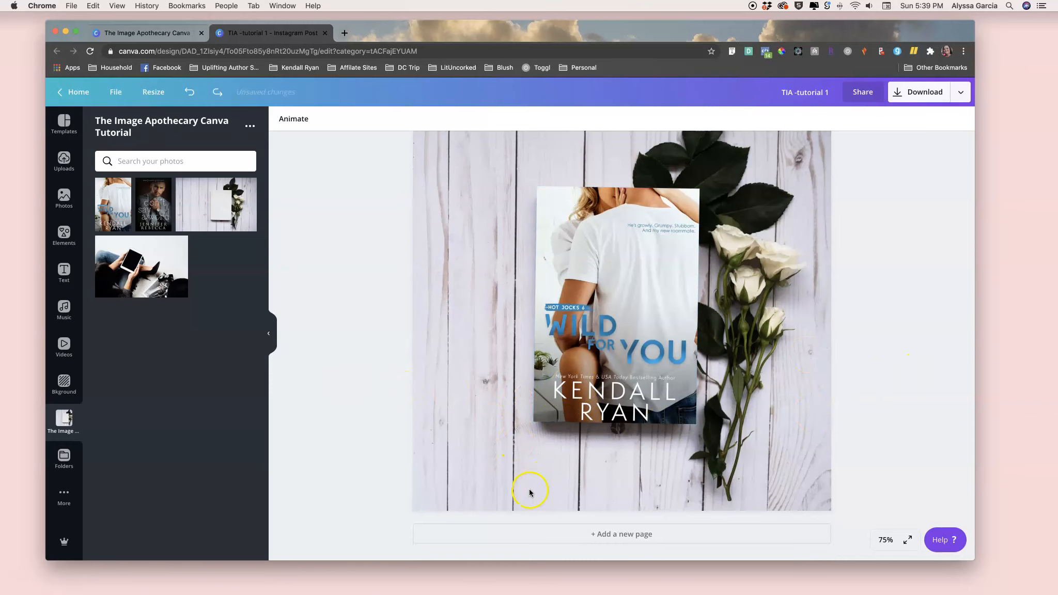
# - Compare the book mockup with the Photoshop version, then return to the Canva tab
pyautogui.press('super+Tab')
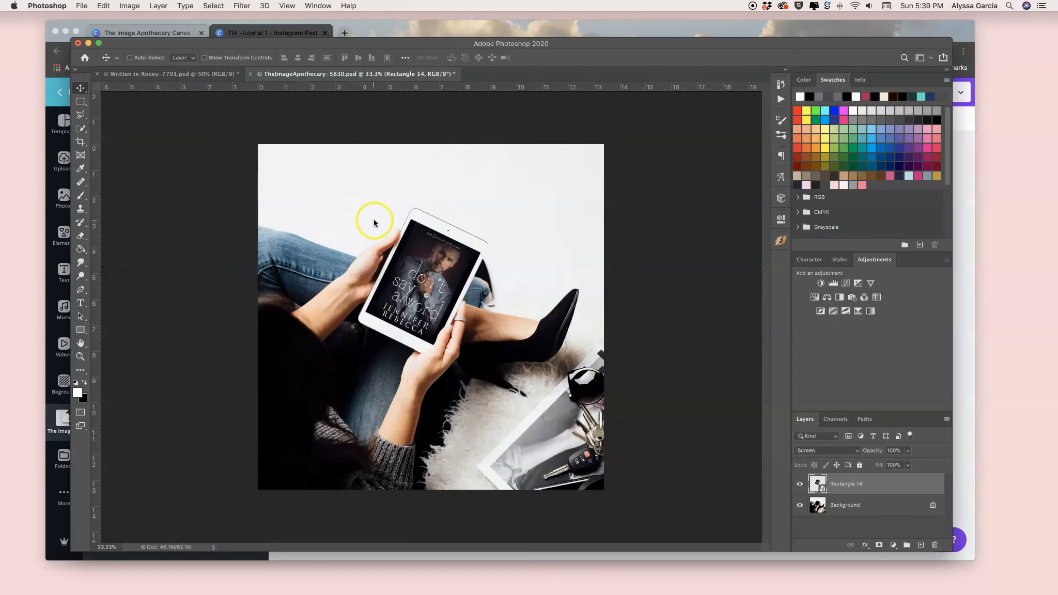
pyautogui.click(213, 75)
pyautogui.click(635, 335)
pyautogui.click(413, 227)
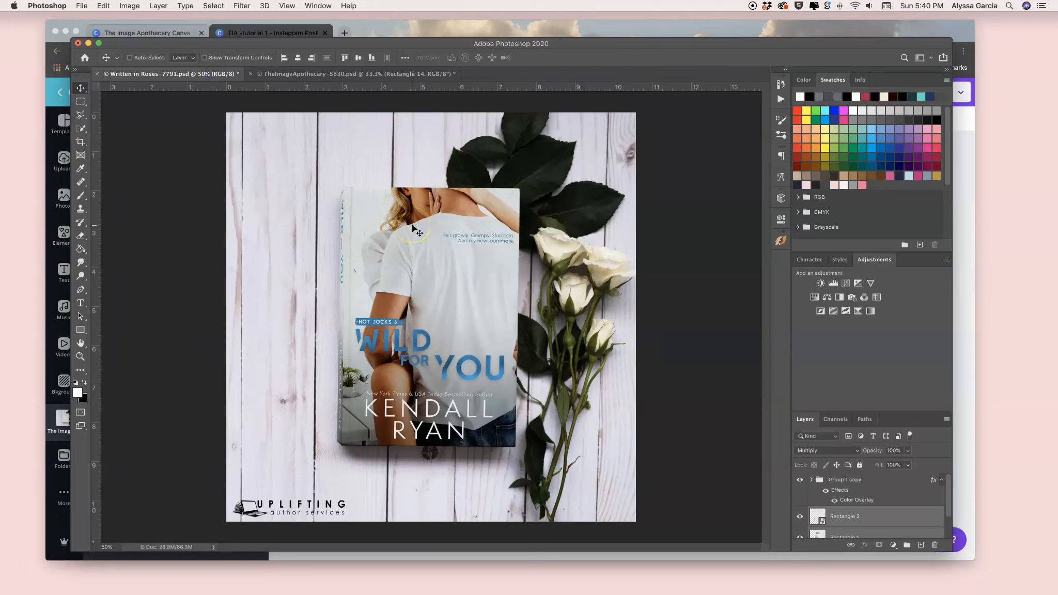
pyautogui.click(327, 207)
pyautogui.click(549, 377)
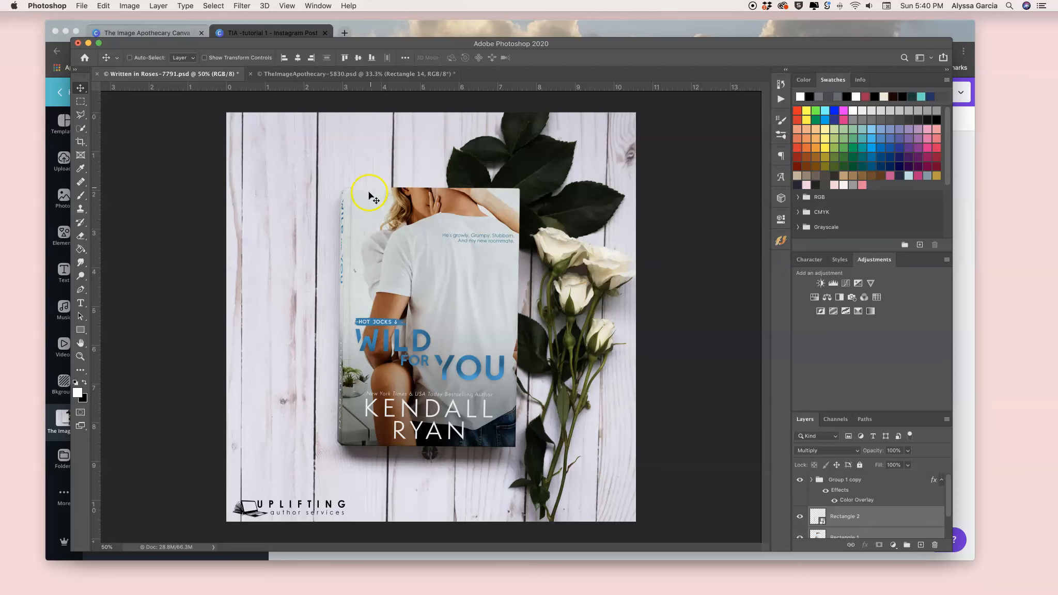
pyautogui.click(261, 31)
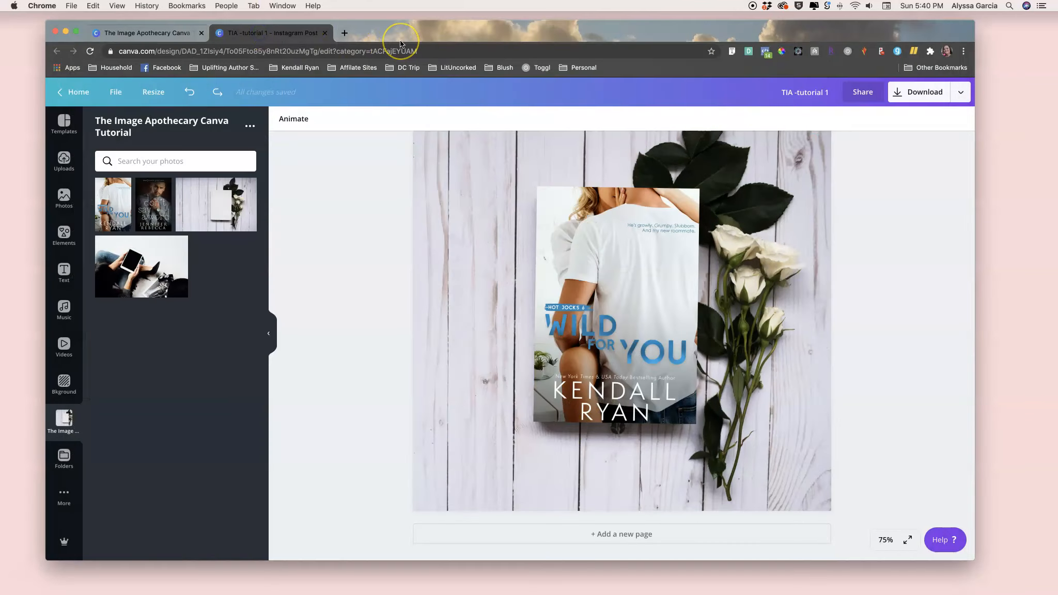